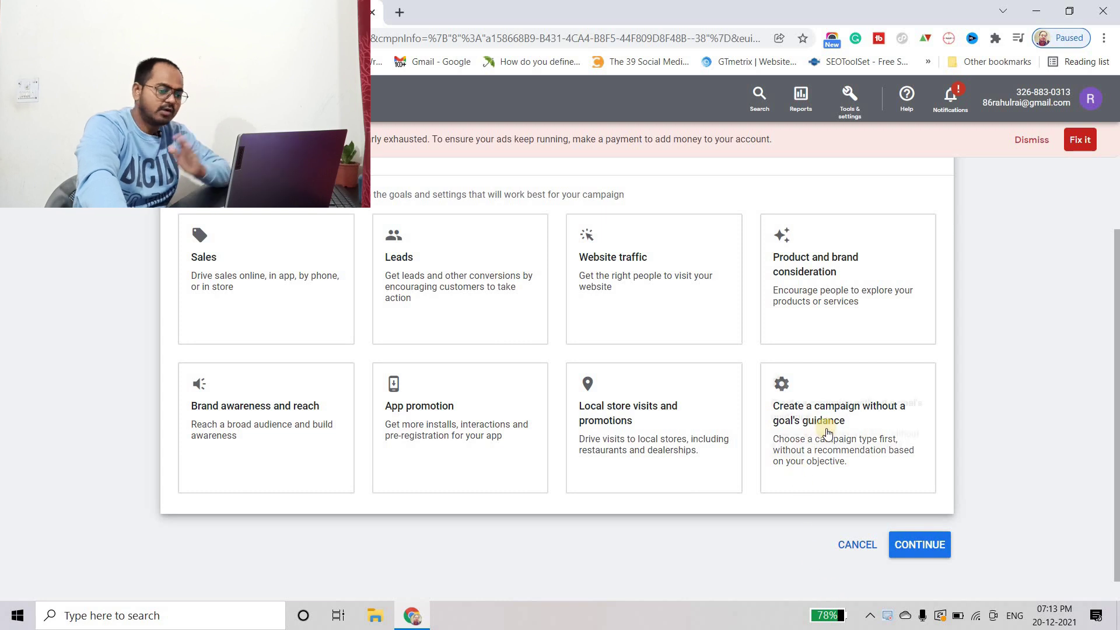
# Start a campaign without a goal's guidance, using the Video campaign type and the Custom video campaign subtype.
pyautogui.click(861, 403)
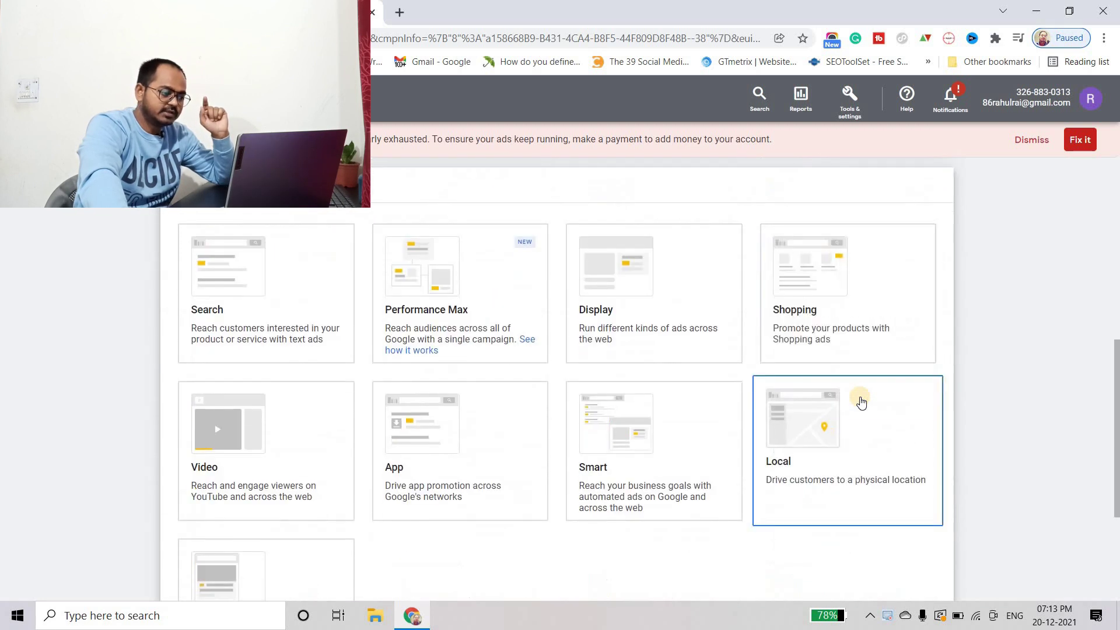
pyautogui.scroll(-1, 216, 385)
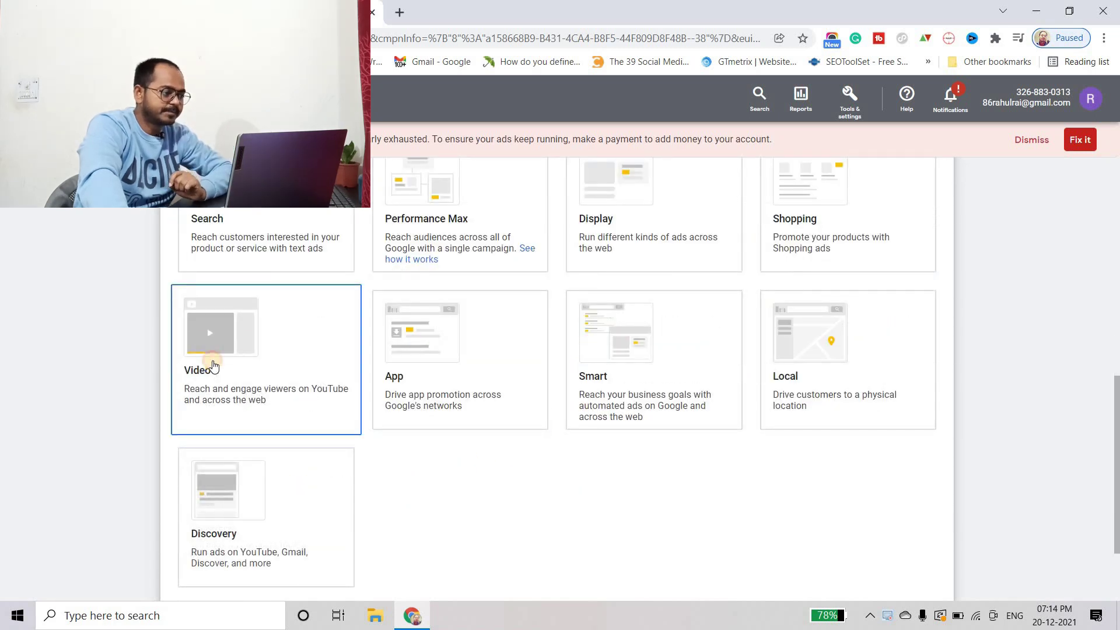
pyautogui.click(213, 365)
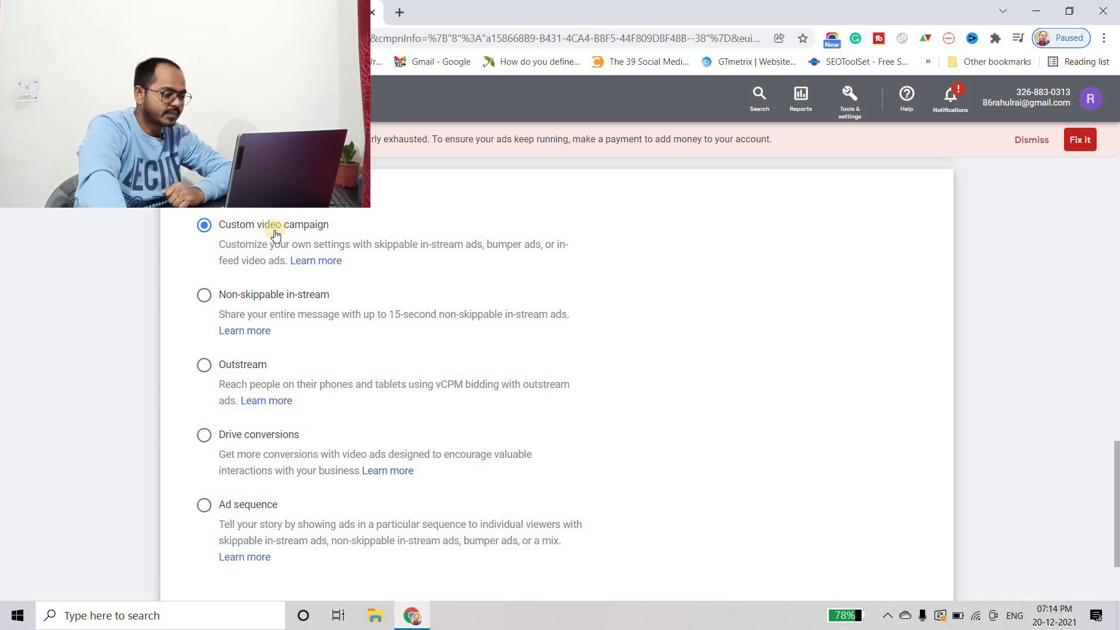
pyautogui.scroll(-3, 474, 320)
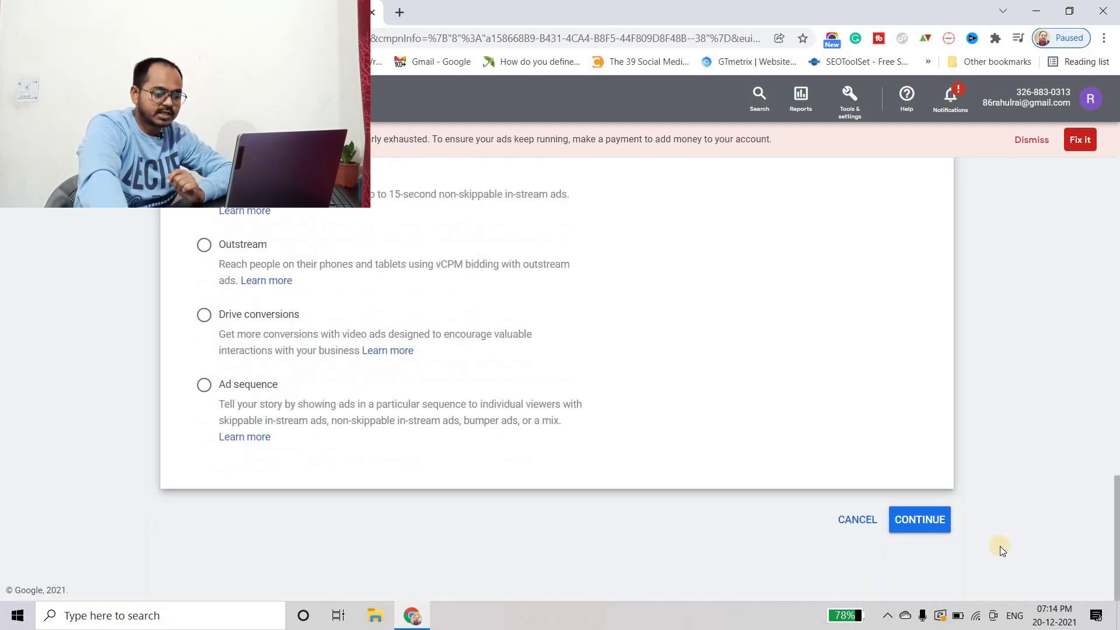
pyautogui.click(905, 527)
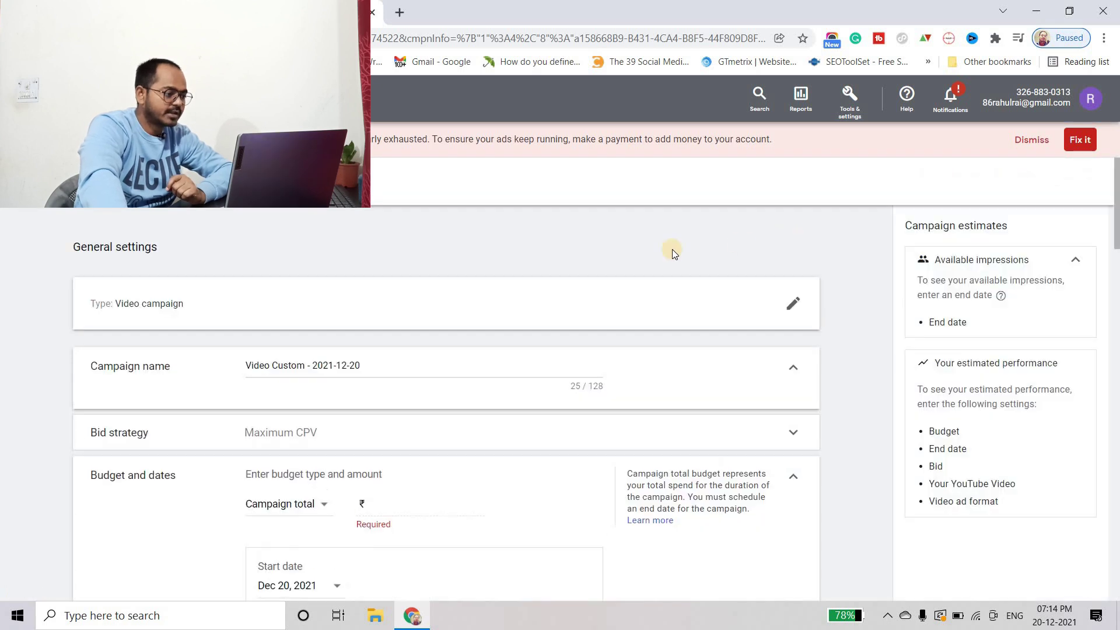
# Review the campaign's bid strategy settings and collapse them again.
pyautogui.scroll(-2, 508, 275)
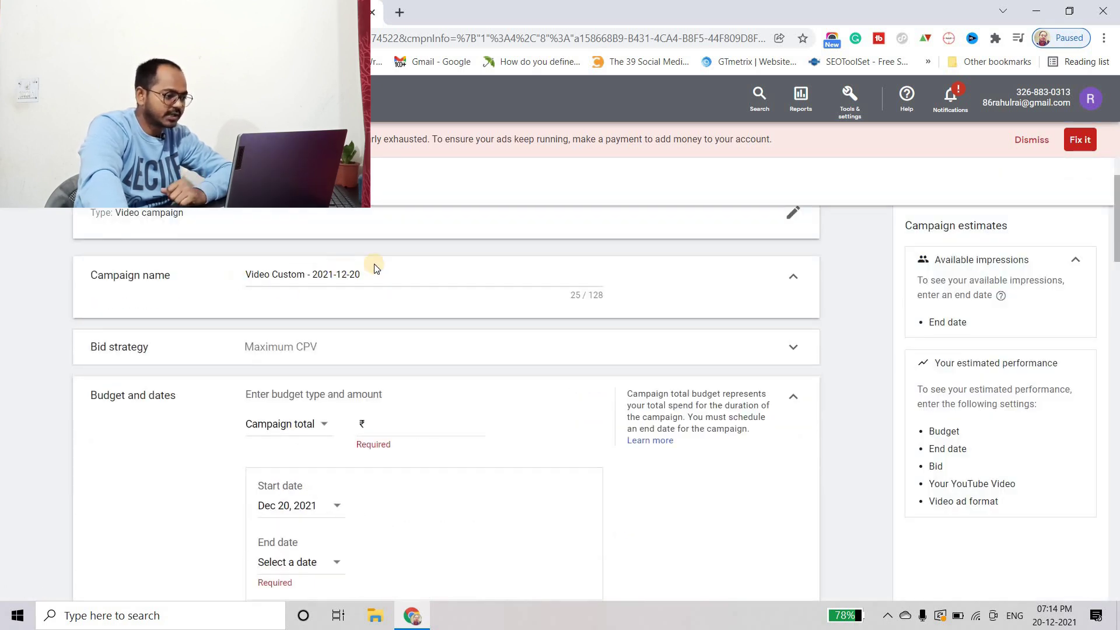
pyautogui.scroll(-2, 379, 303)
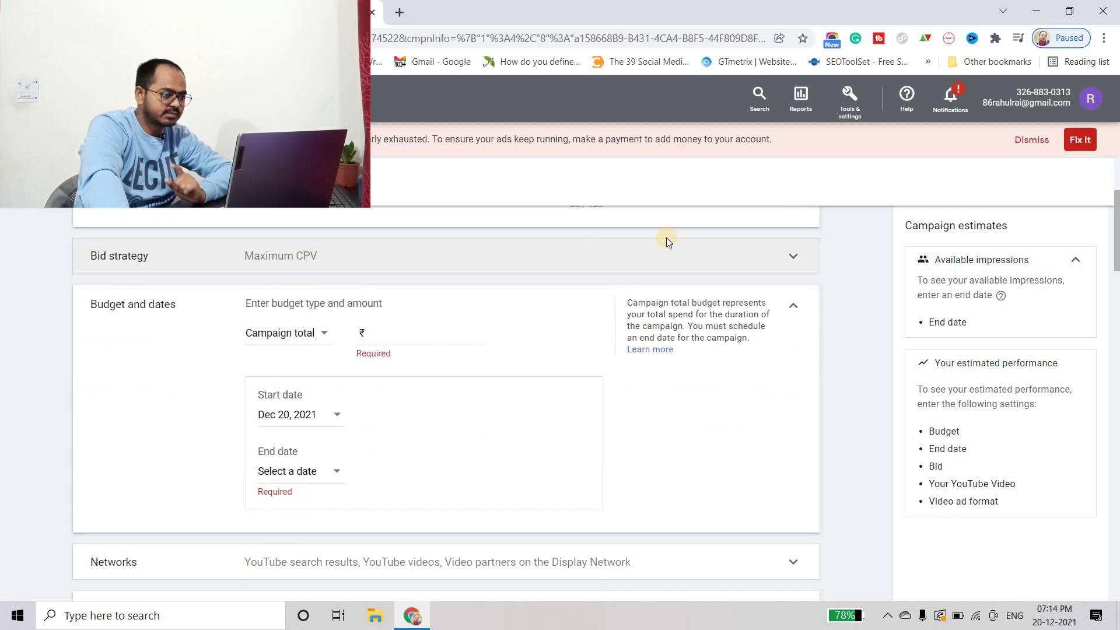
pyautogui.click(764, 254)
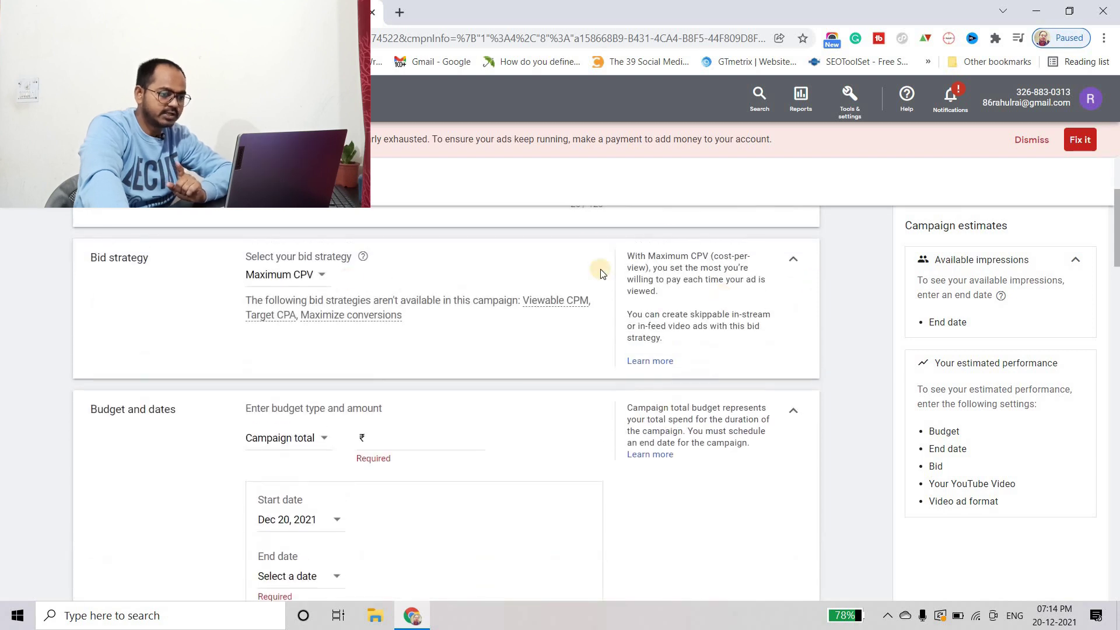
pyautogui.click(788, 263)
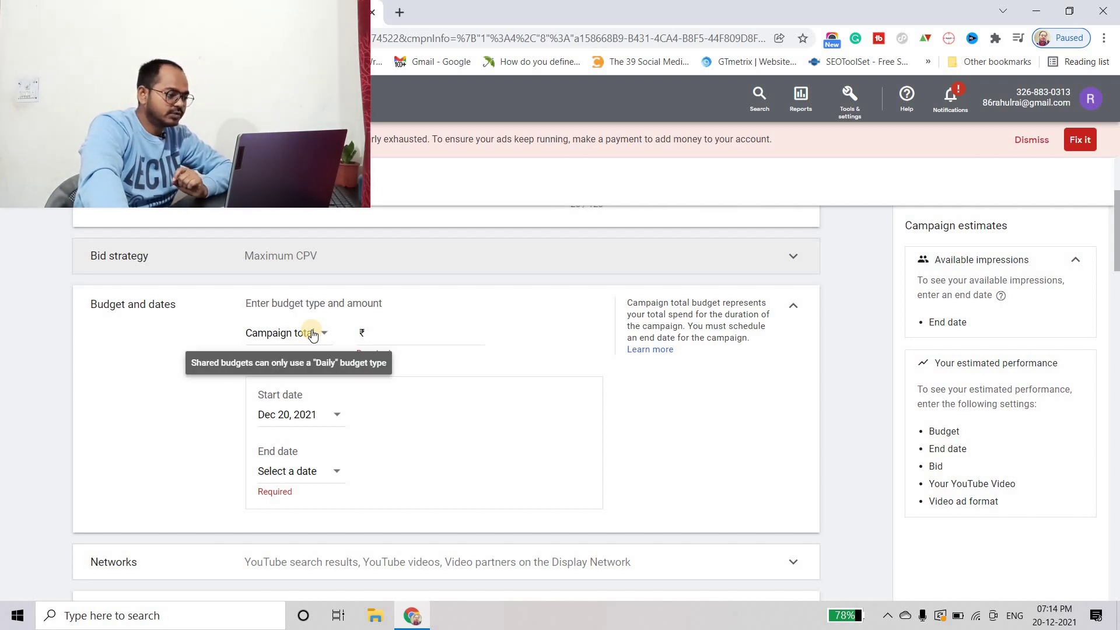
# Change the budget type to Daily and set the amount to ₹50.00.
pyautogui.click(311, 334)
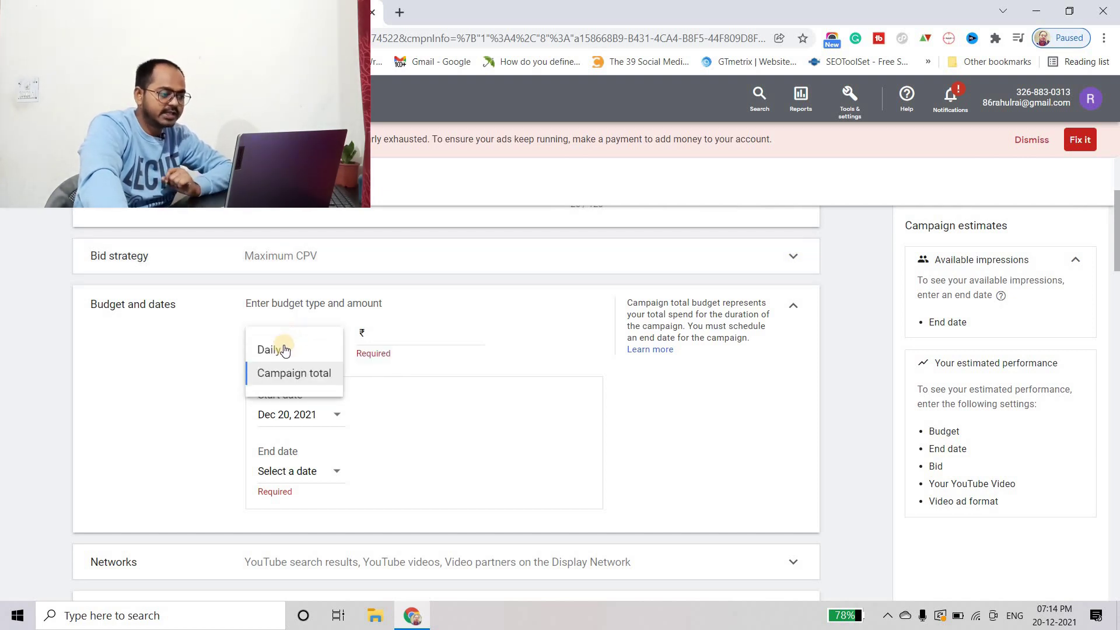
pyautogui.click(284, 349)
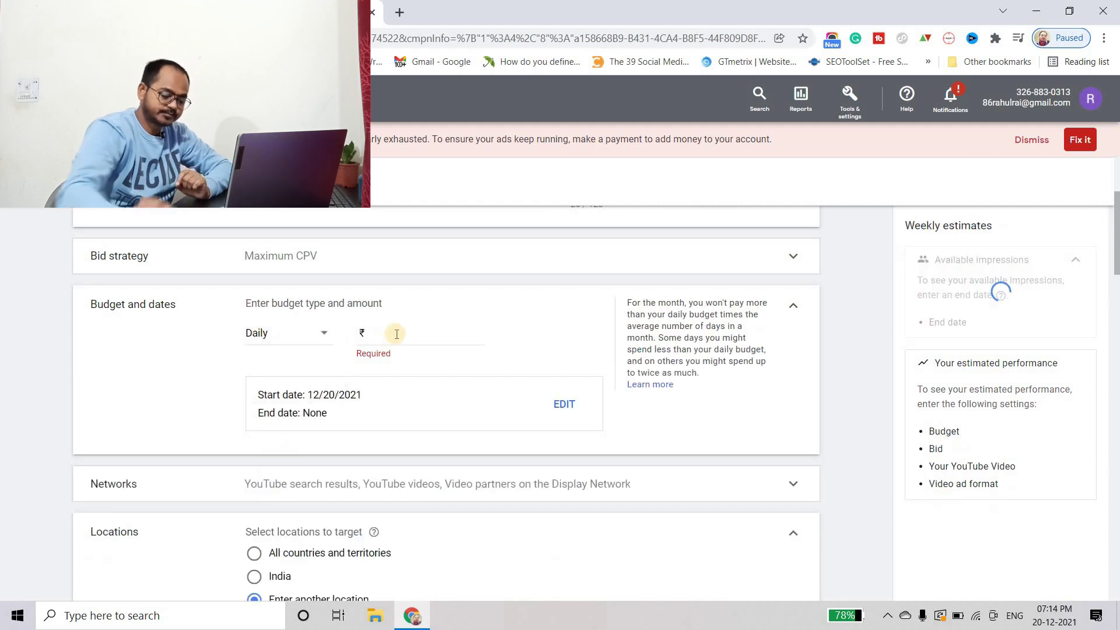
pyautogui.click(397, 333)
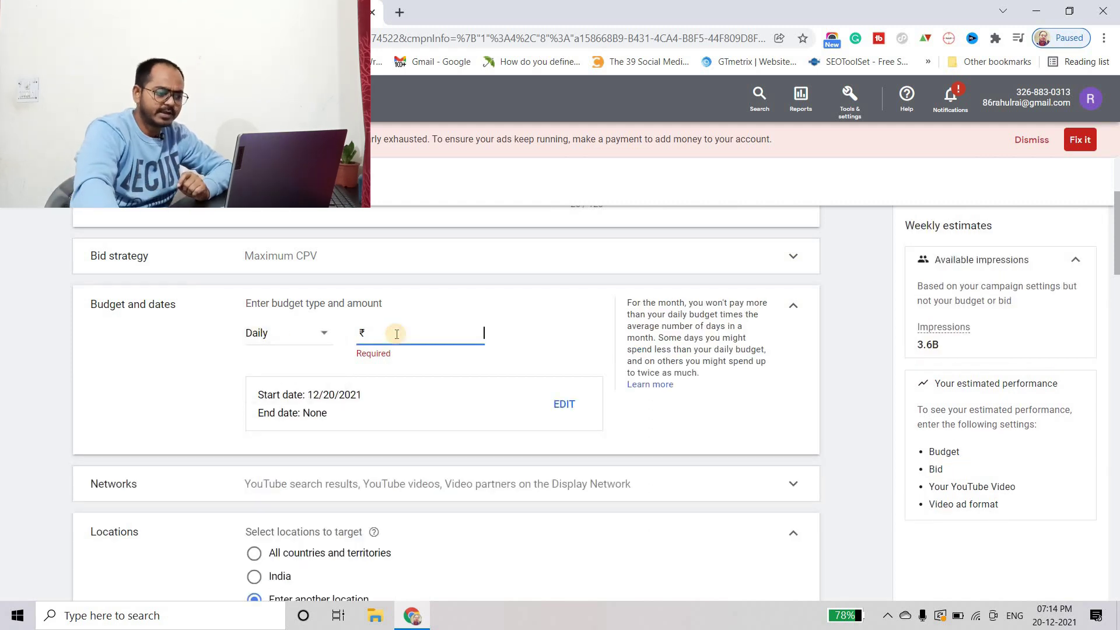
pyautogui.write('50.00')
pyautogui.click(568, 341)
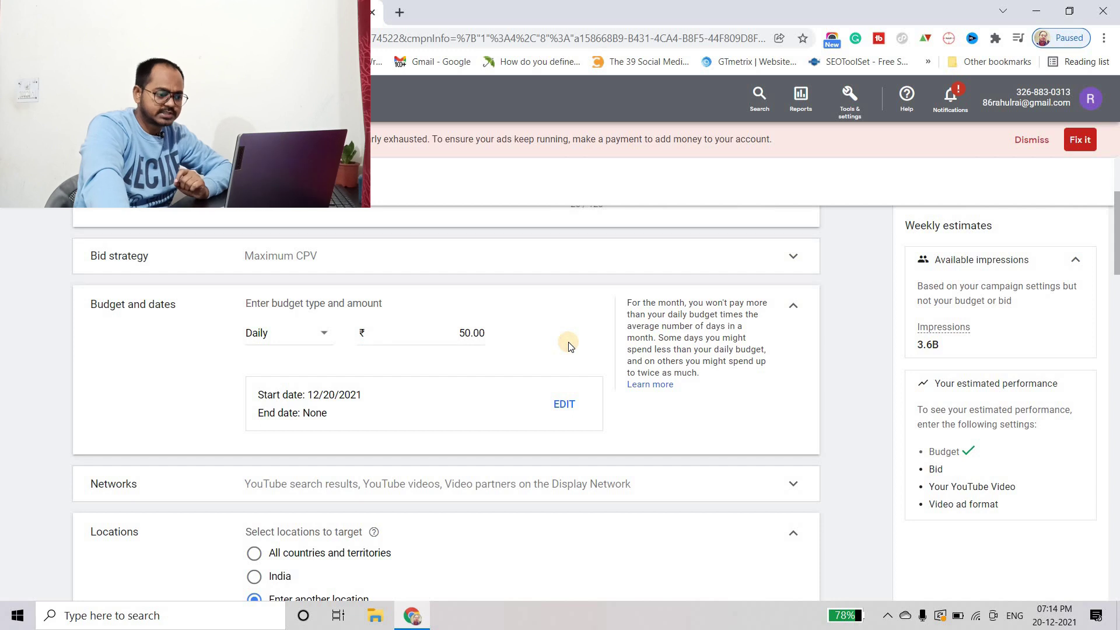
pyautogui.doubleClick(462, 332)
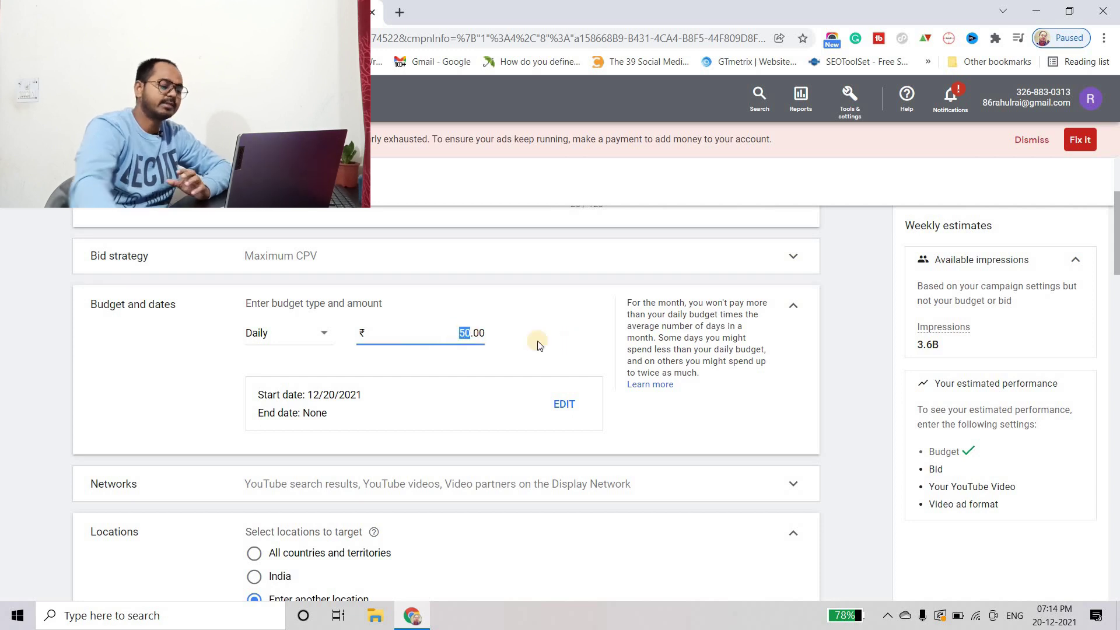
pyautogui.click(543, 333)
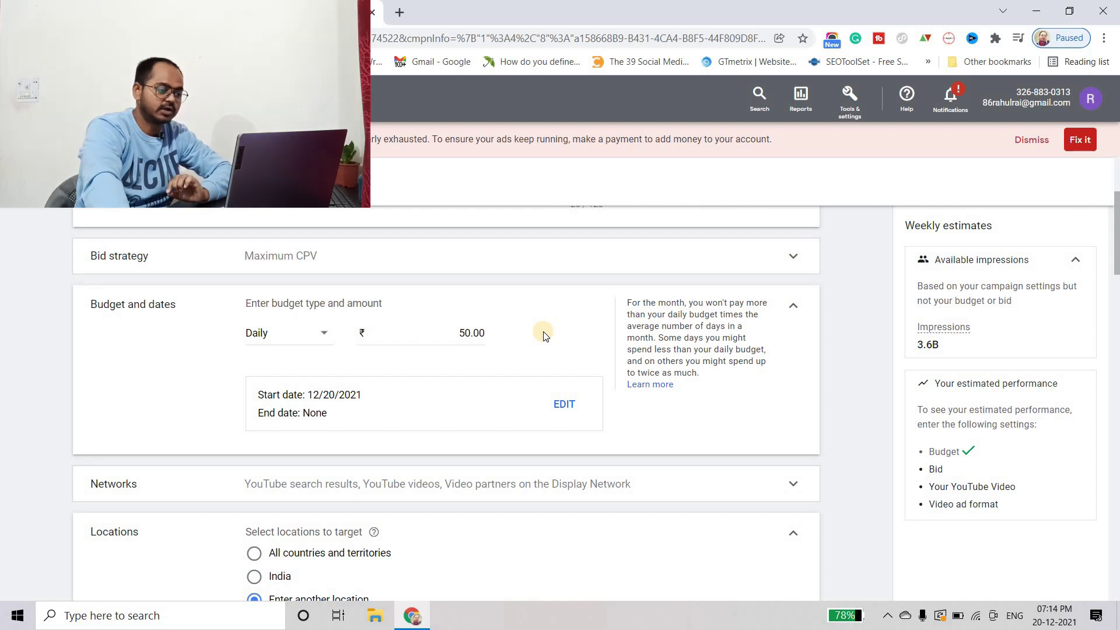
pyautogui.doubleClick(467, 332)
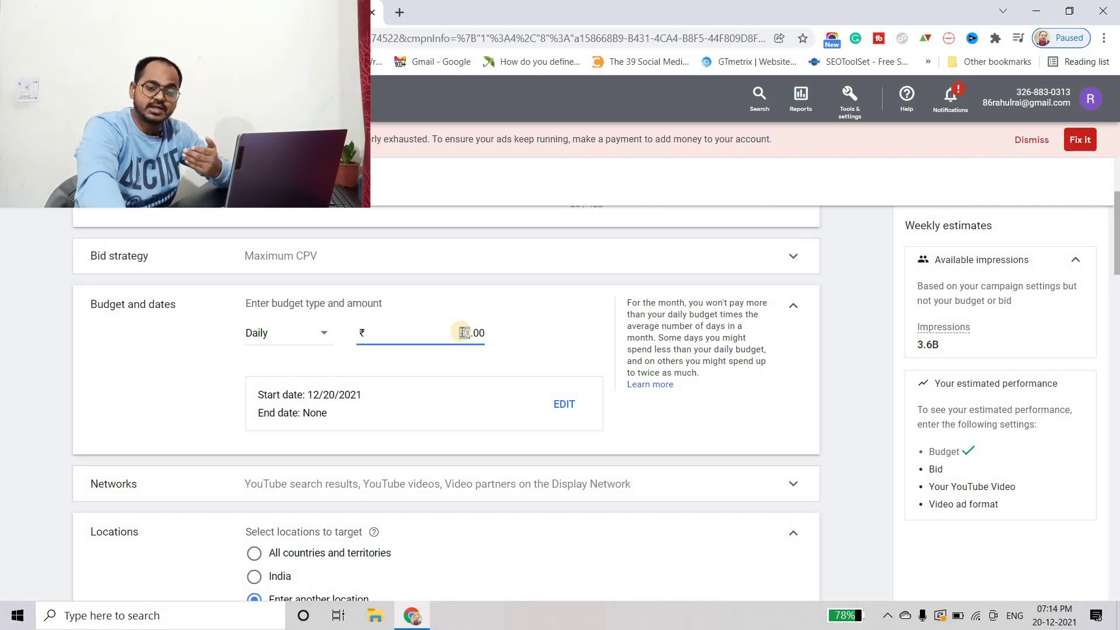
pyautogui.click(582, 319)
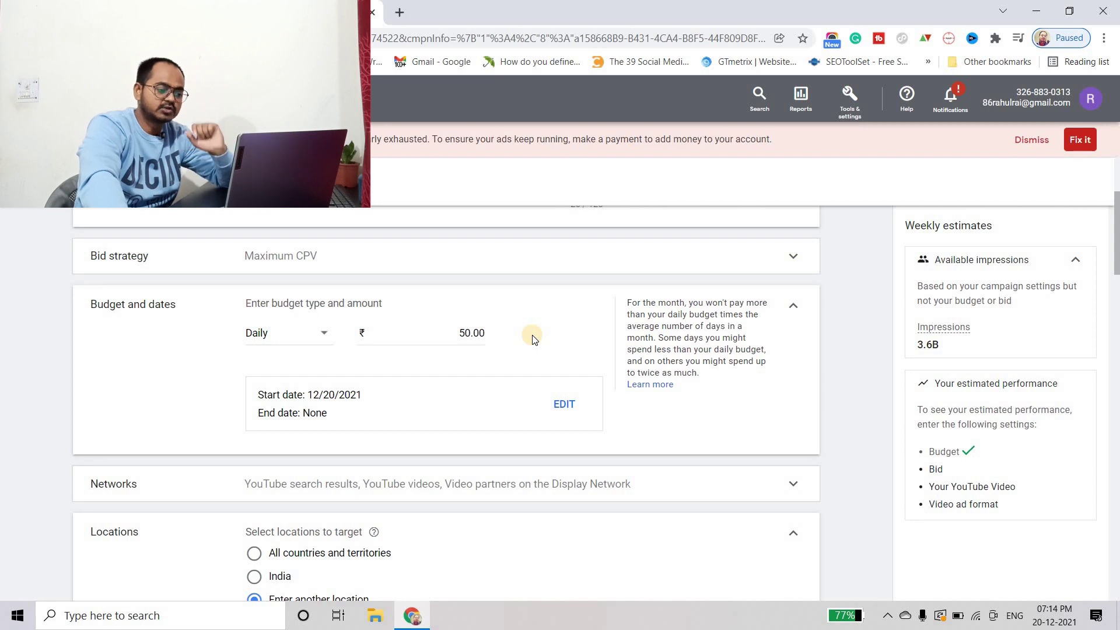
# Edit the campaign dates and set the end date to Dec 24, 2021.
pyautogui.click(563, 405)
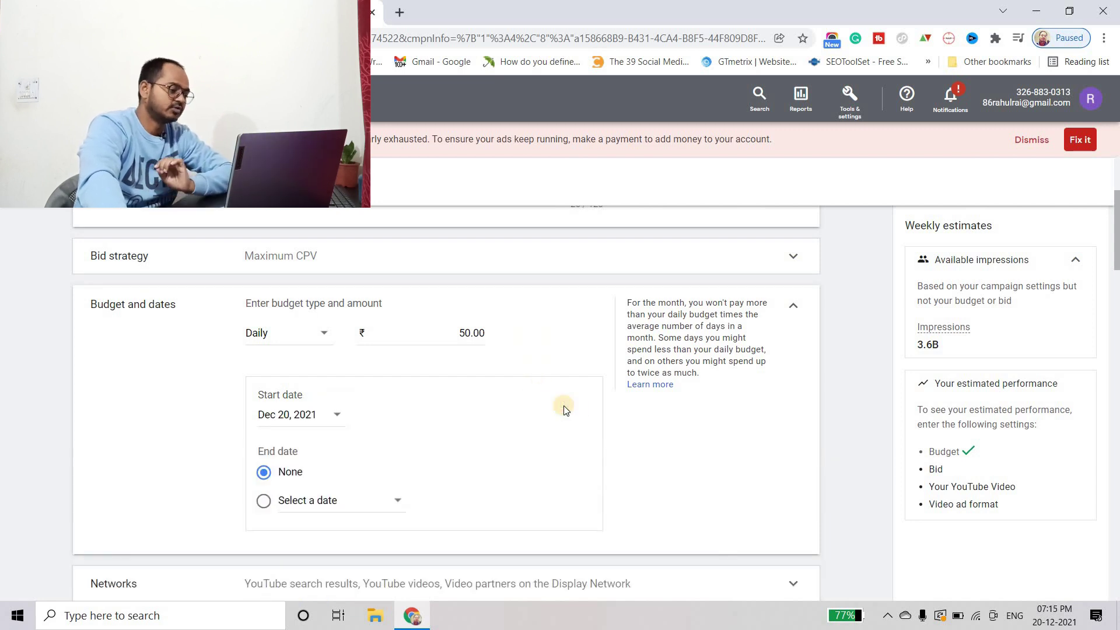
pyautogui.click(305, 500)
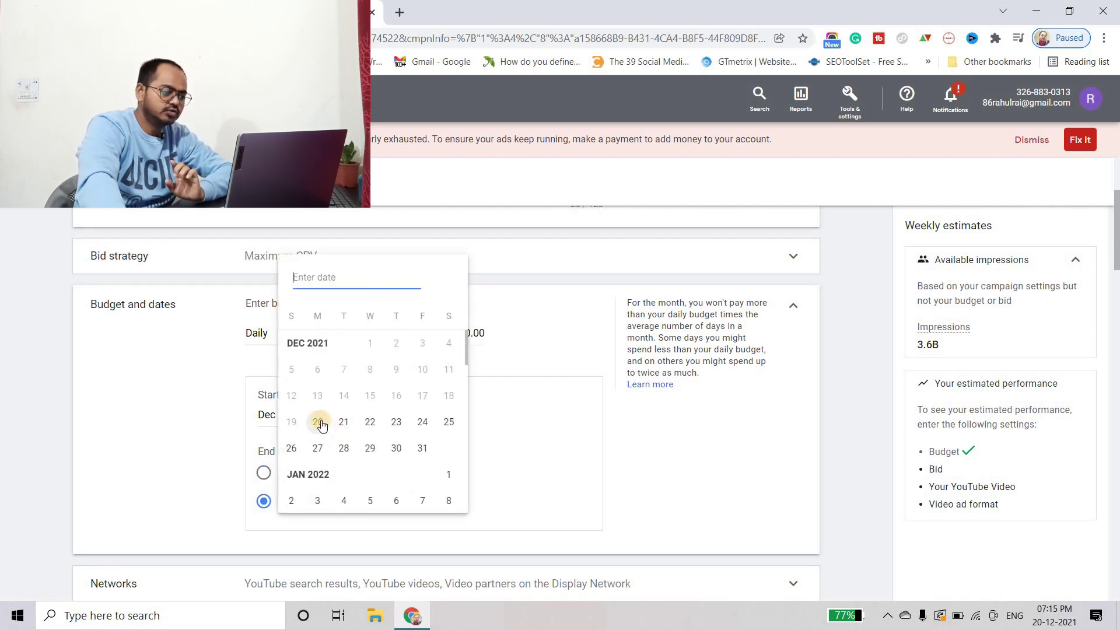
pyautogui.click(423, 421)
# Exclude Video partners on the Display Network from the campaign's networks.
pyautogui.scroll(-1, 595, 379)
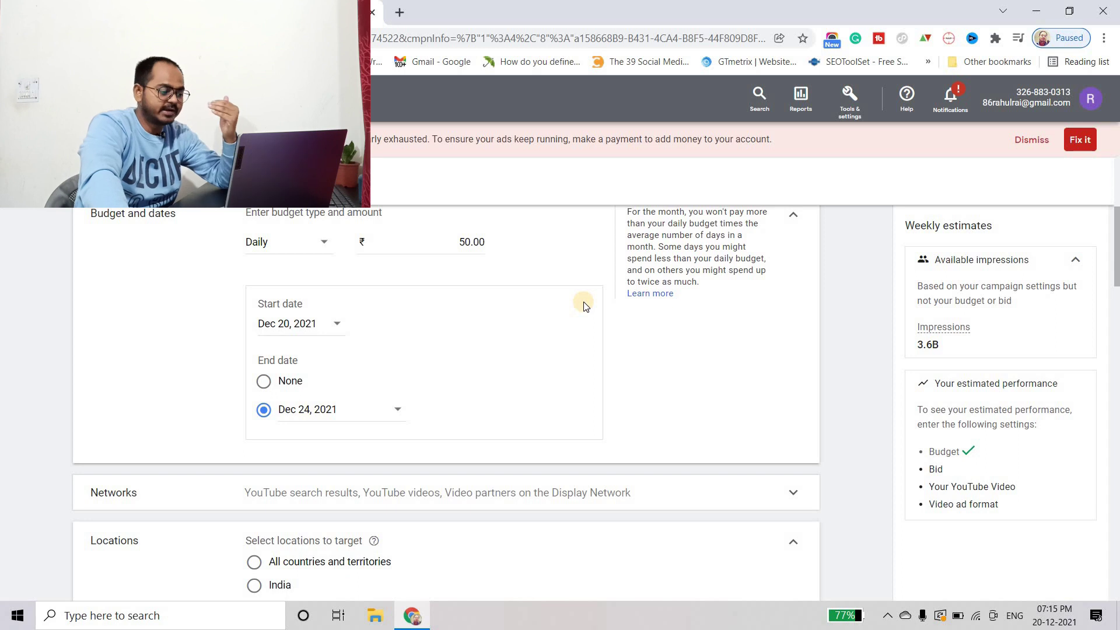
pyautogui.scroll(-2, 676, 316)
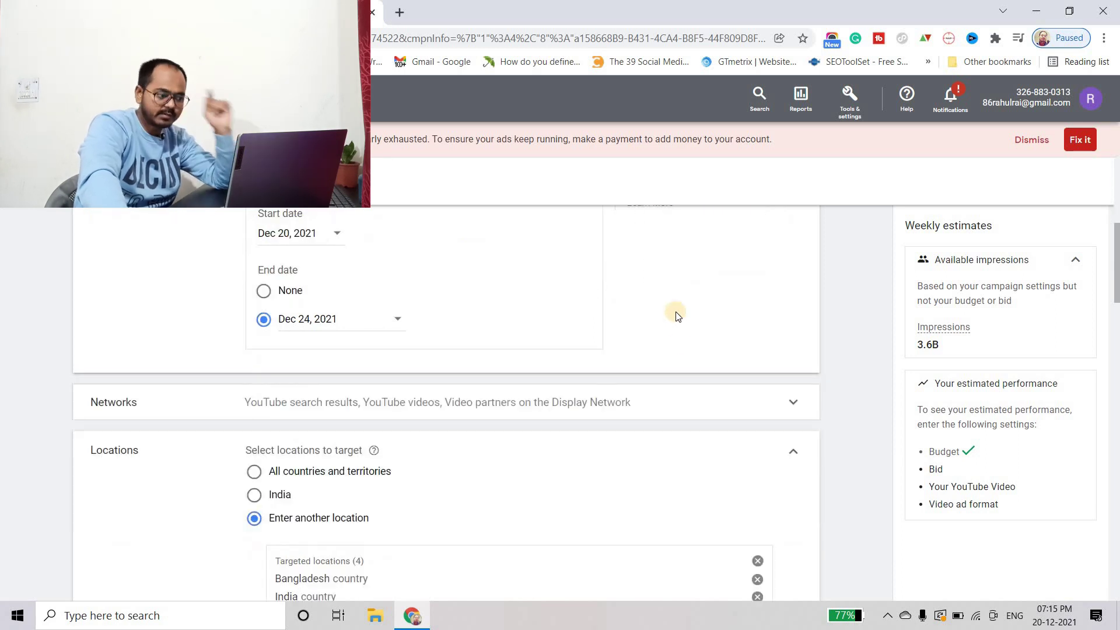
pyautogui.scroll(-2, 157, 298)
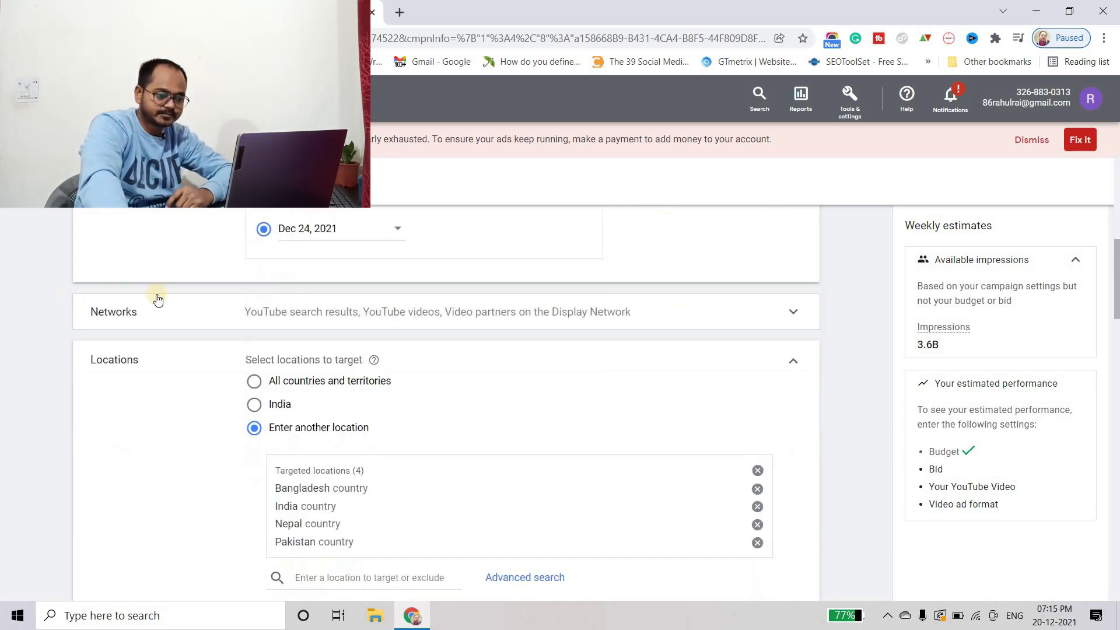
pyautogui.click(803, 312)
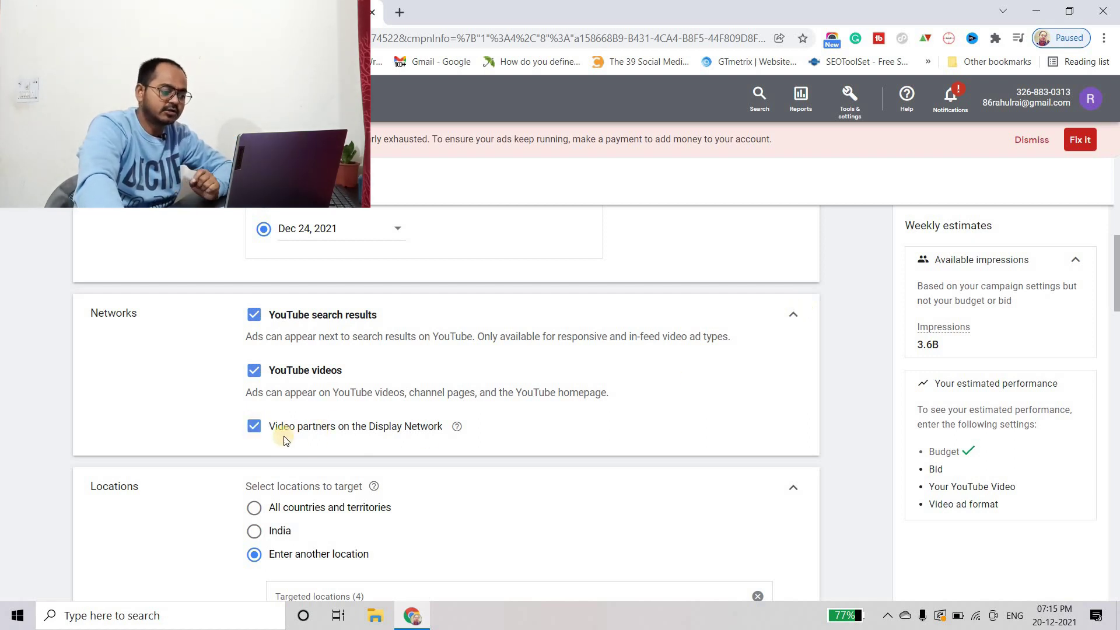
pyautogui.click(255, 426)
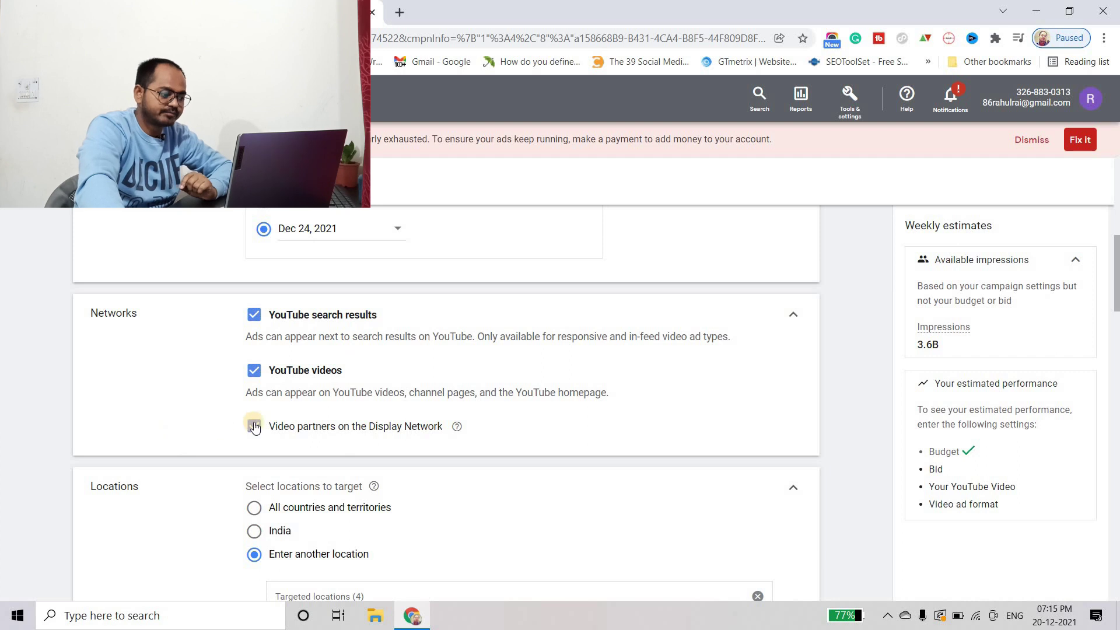
# Search for Bhutan in the location settings and add it as a targeted country.
pyautogui.scroll(-3, 620, 295)
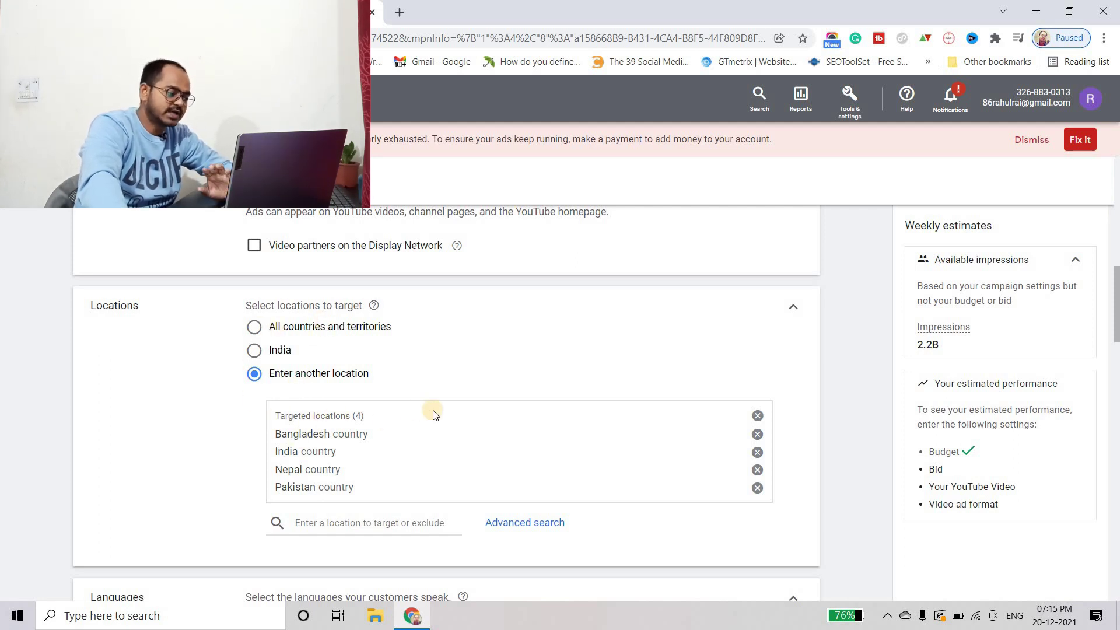
pyautogui.scroll(-2, 324, 411)
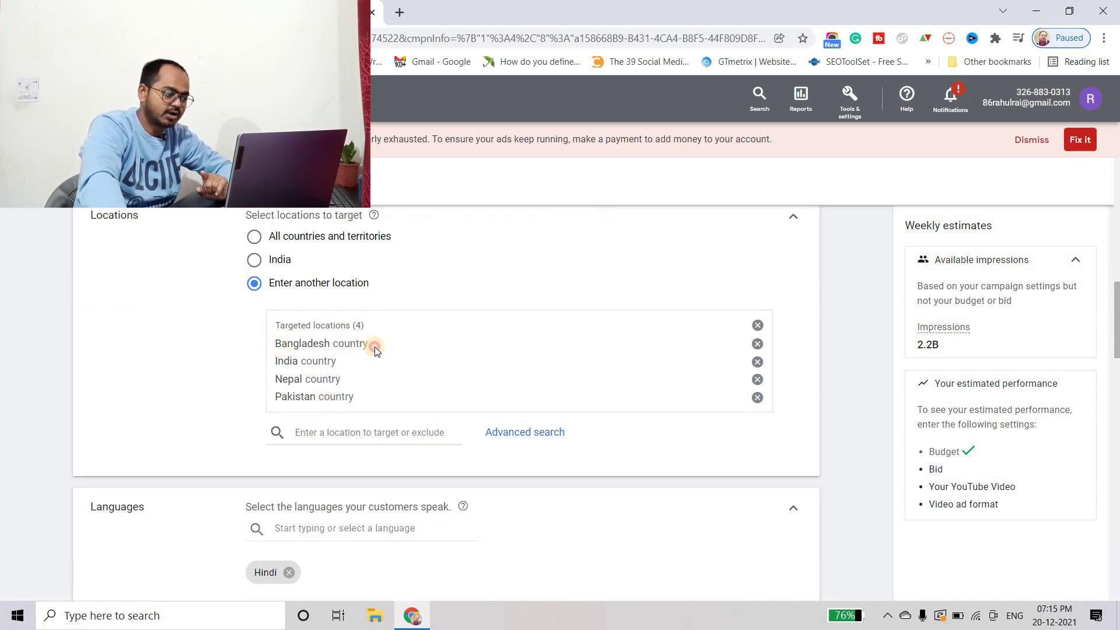
pyautogui.moveTo(278, 344); pyautogui.dragTo(386, 346)
pyautogui.click(286, 345)
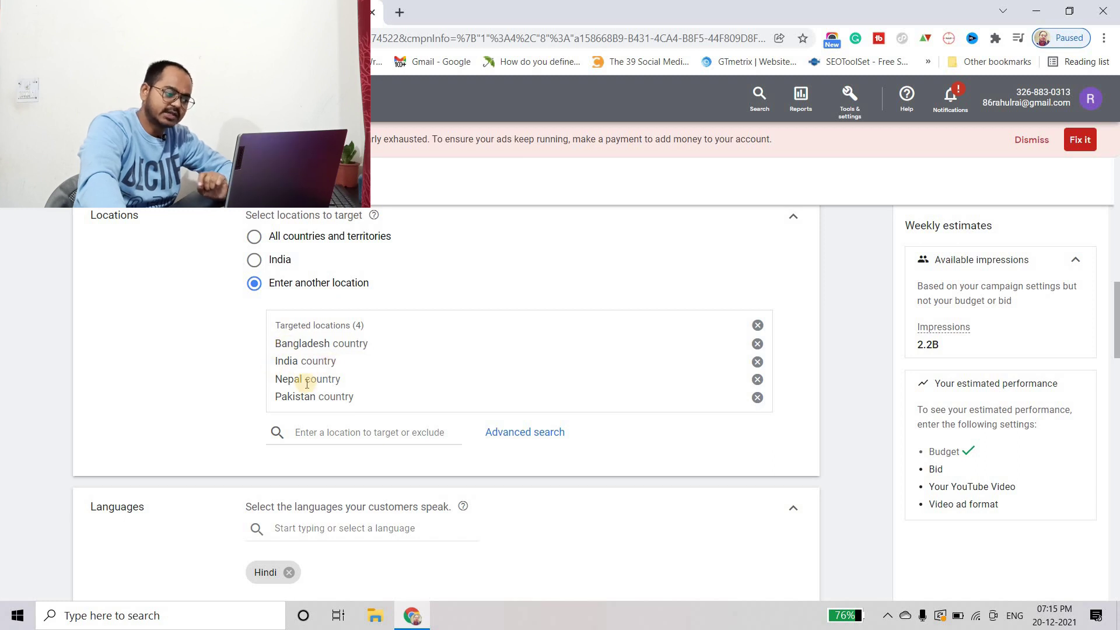
pyautogui.click(323, 430)
pyautogui.write('bhutan')
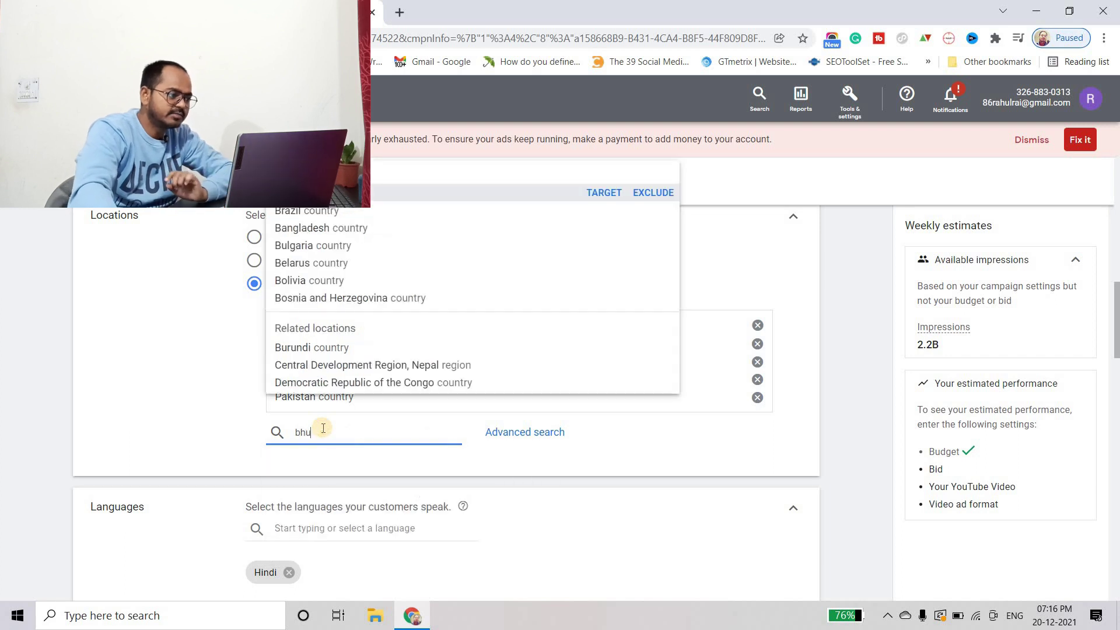
pyautogui.click(600, 193)
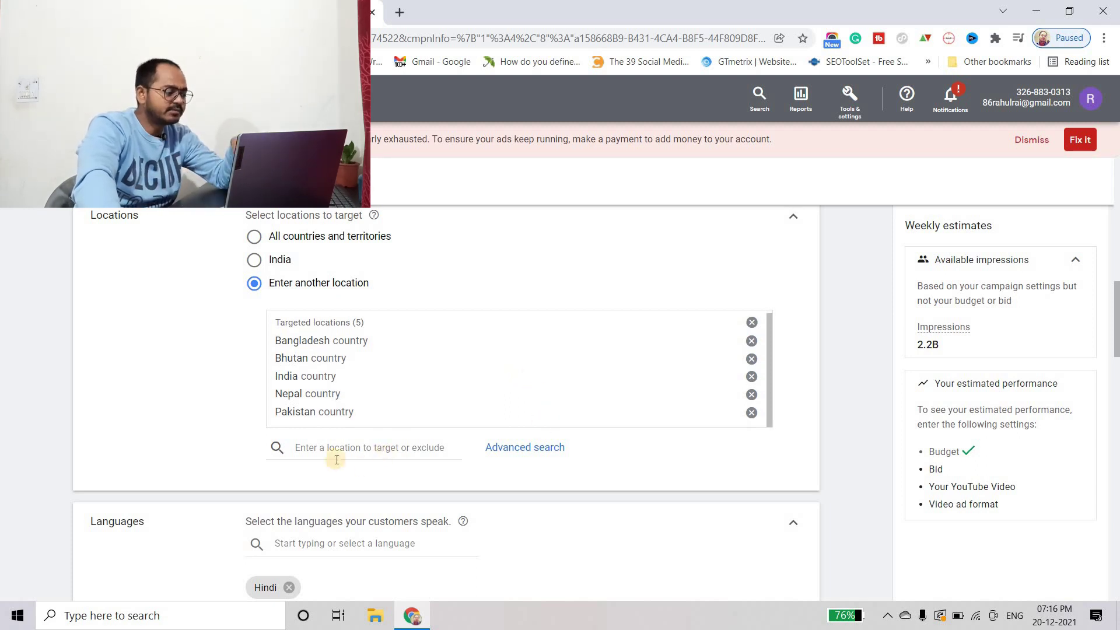
# Look through the customer languages available for targeting, then close the list without changing the selection.
pyautogui.scroll(-2, 280, 457)
pyautogui.scroll(-2, 139, 398)
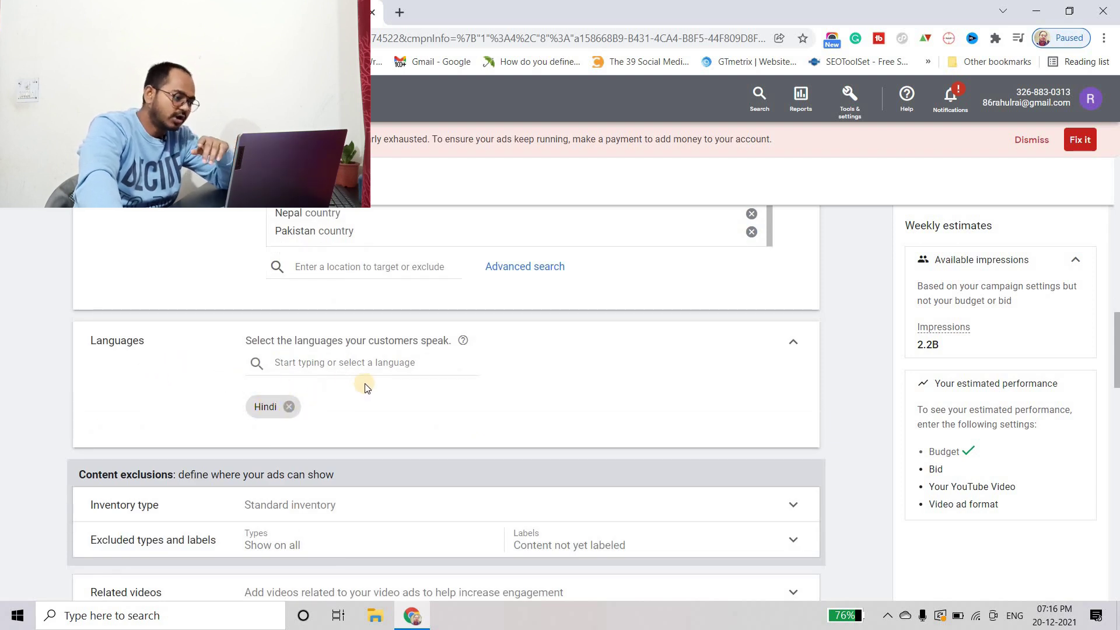
pyautogui.scroll(-2, 375, 322)
pyautogui.click(351, 271)
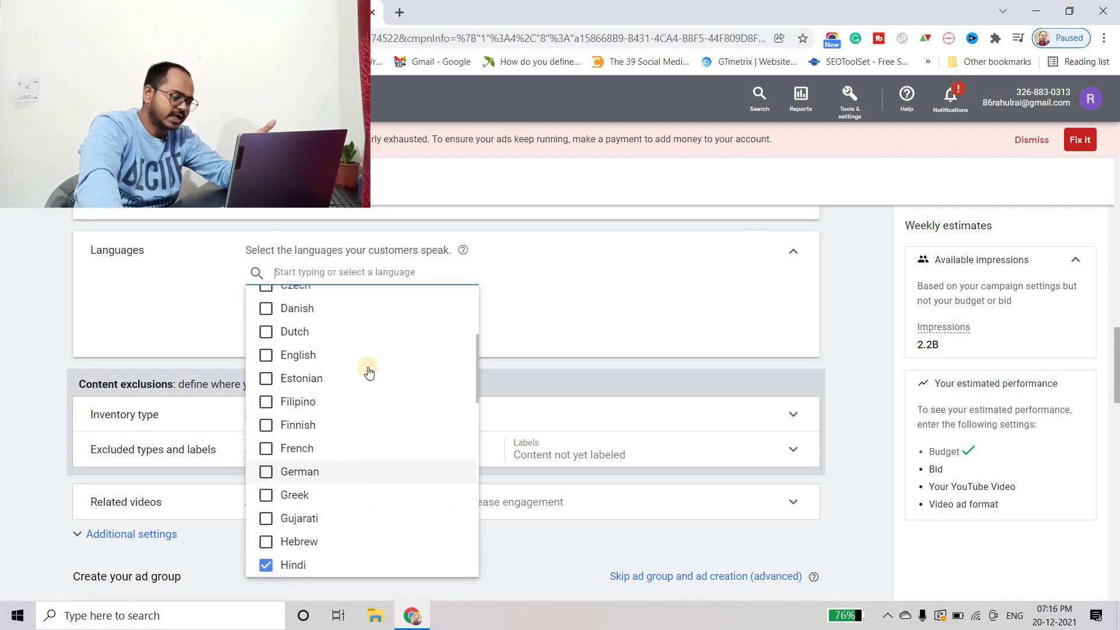
pyautogui.scroll(-3, 325, 485)
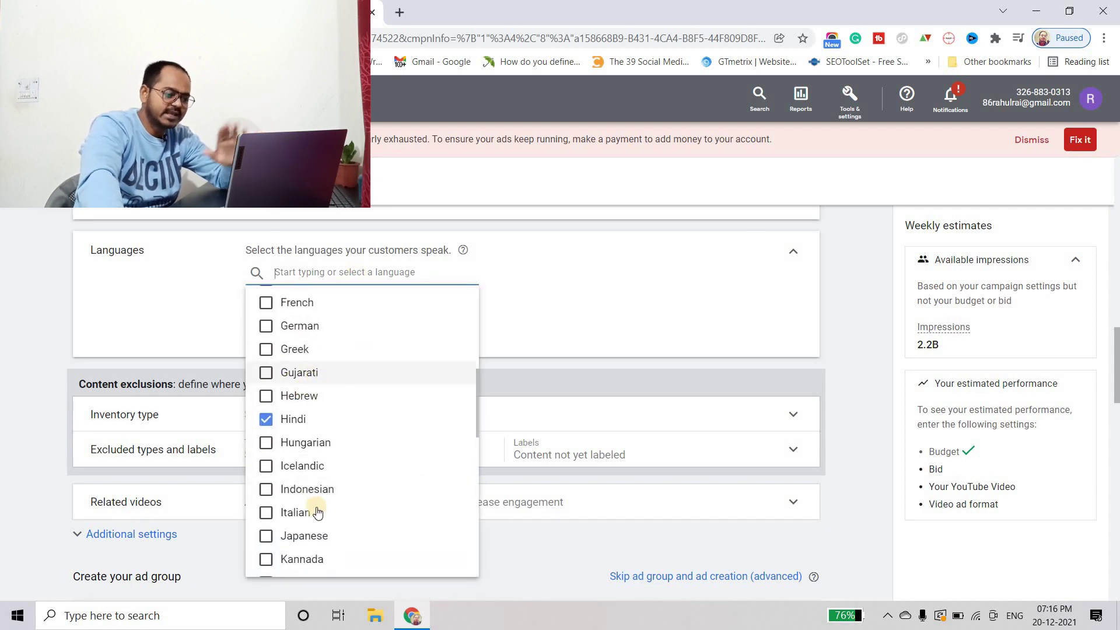
pyautogui.scroll(-1, 297, 486)
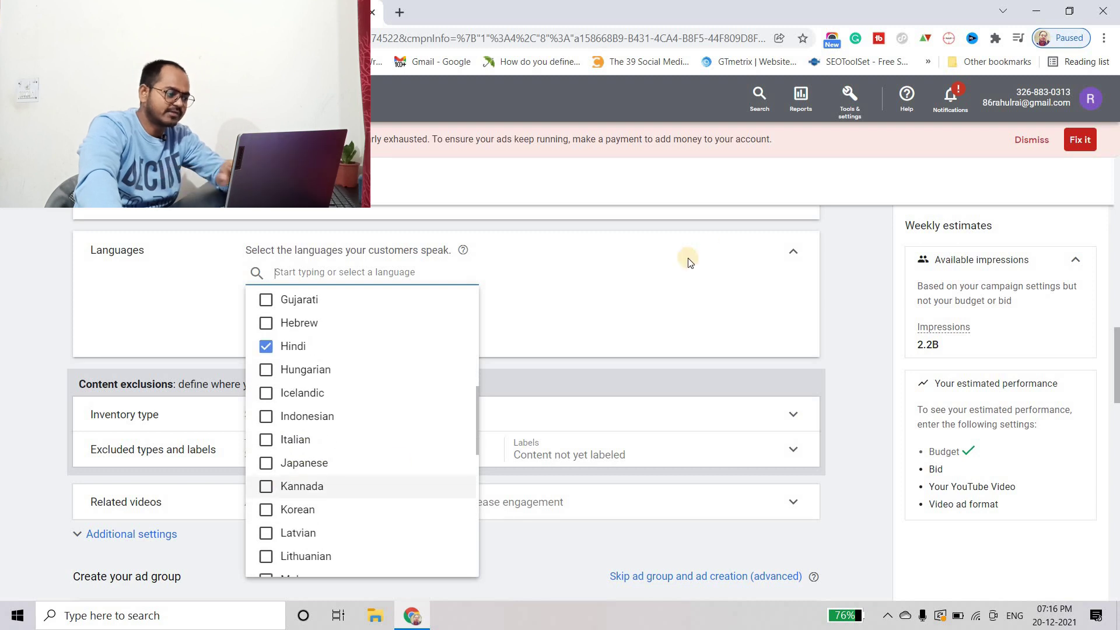
pyautogui.click(244, 390)
# Set the campaign's inventory type to Expanded inventory in the content exclusions.
pyautogui.scroll(-1, 558, 300)
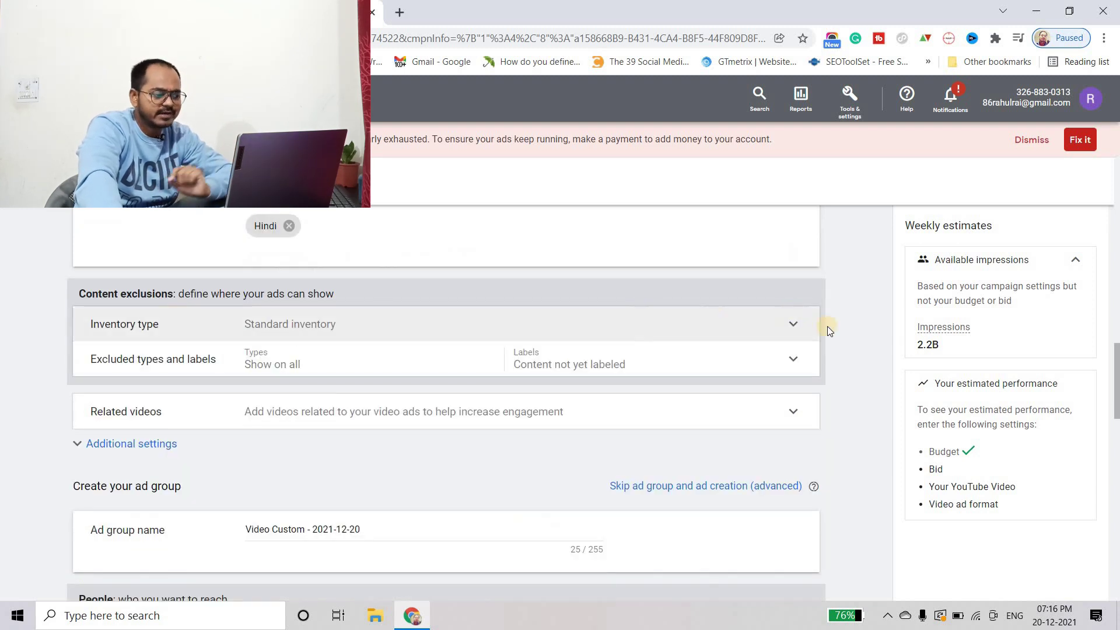
pyautogui.click(801, 325)
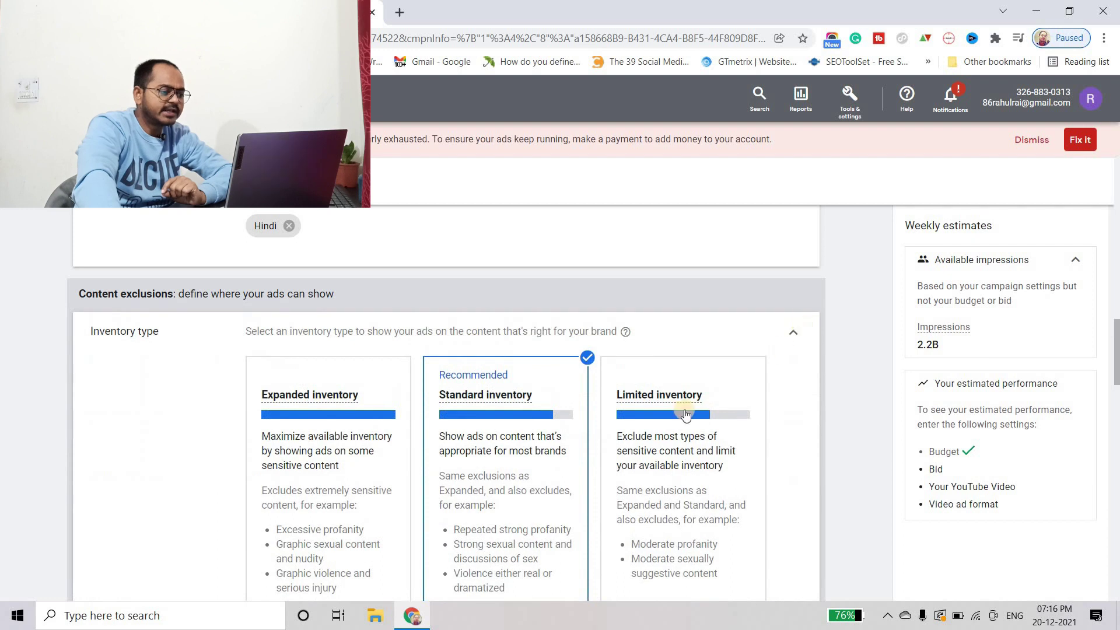
pyautogui.scroll(-1, 513, 459)
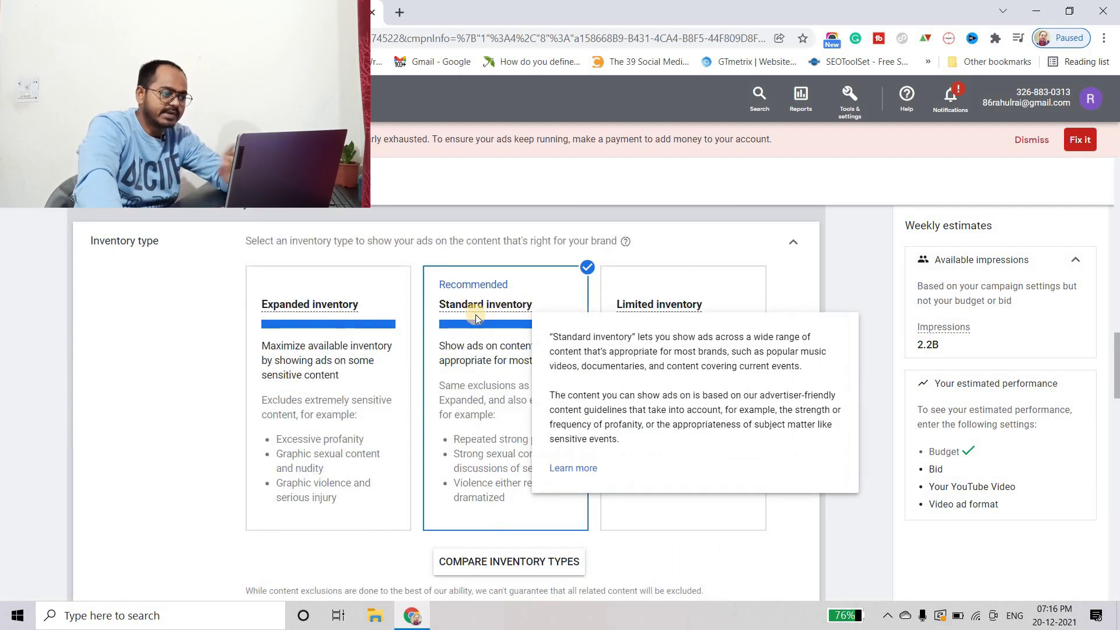
pyautogui.click(310, 300)
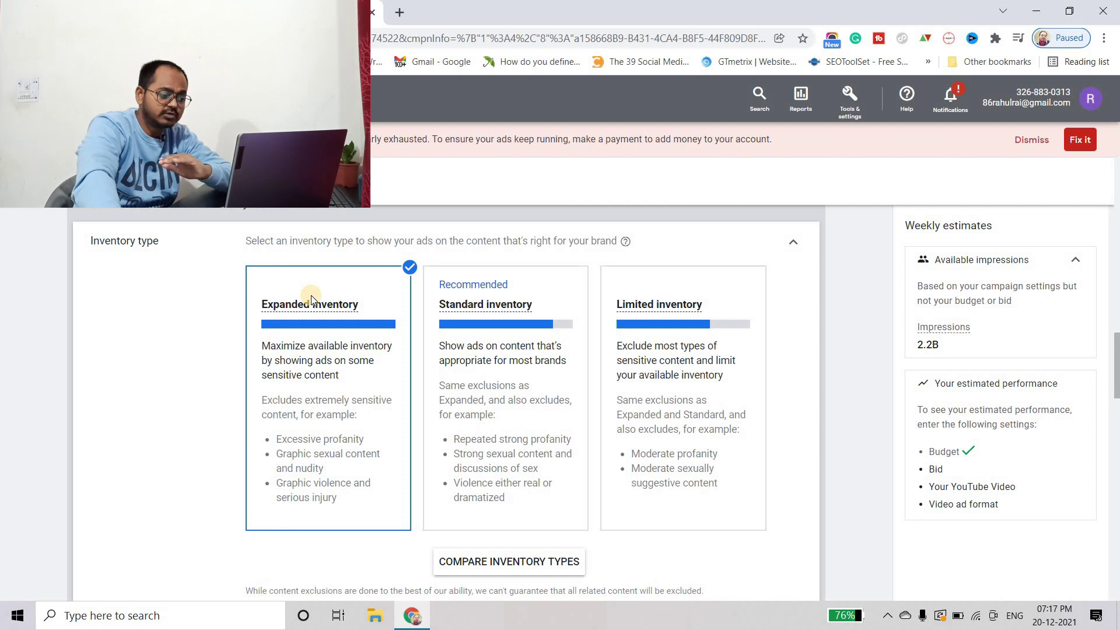
# Exclude the content types Embedded YouTube videos and Live streaming videos from the campaign.
pyautogui.scroll(-3, 973, 344)
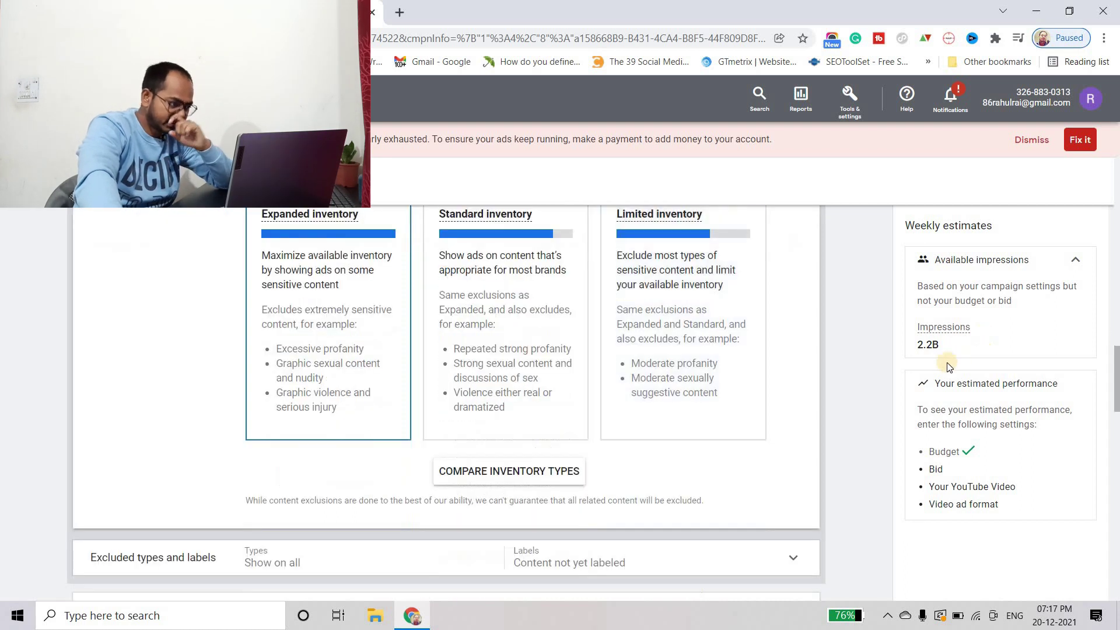
pyautogui.scroll(-3, 836, 377)
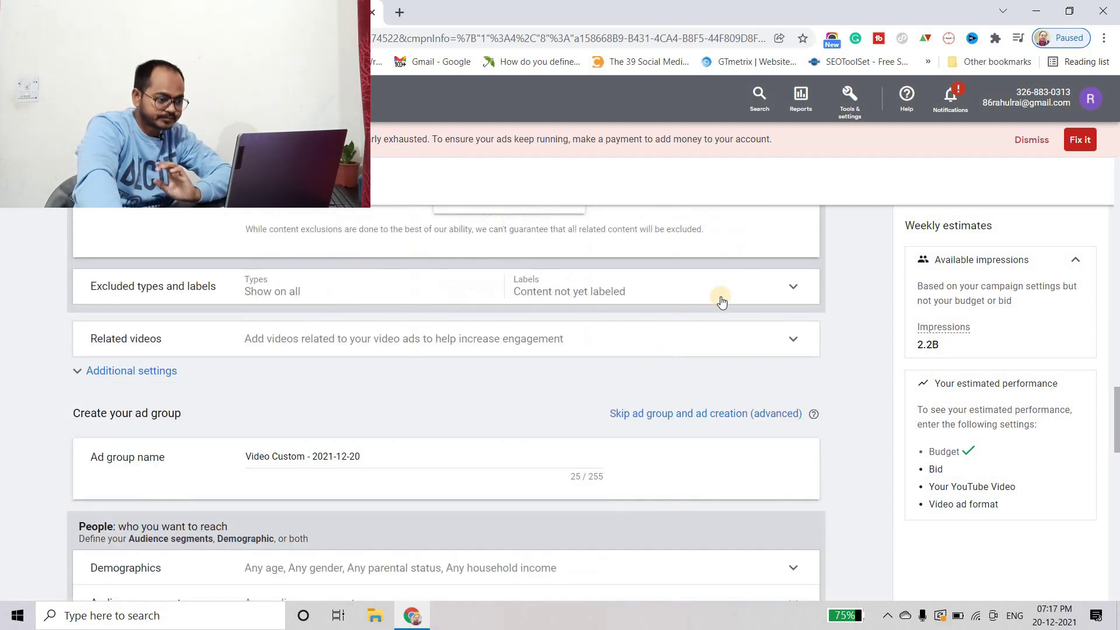
pyautogui.click(796, 287)
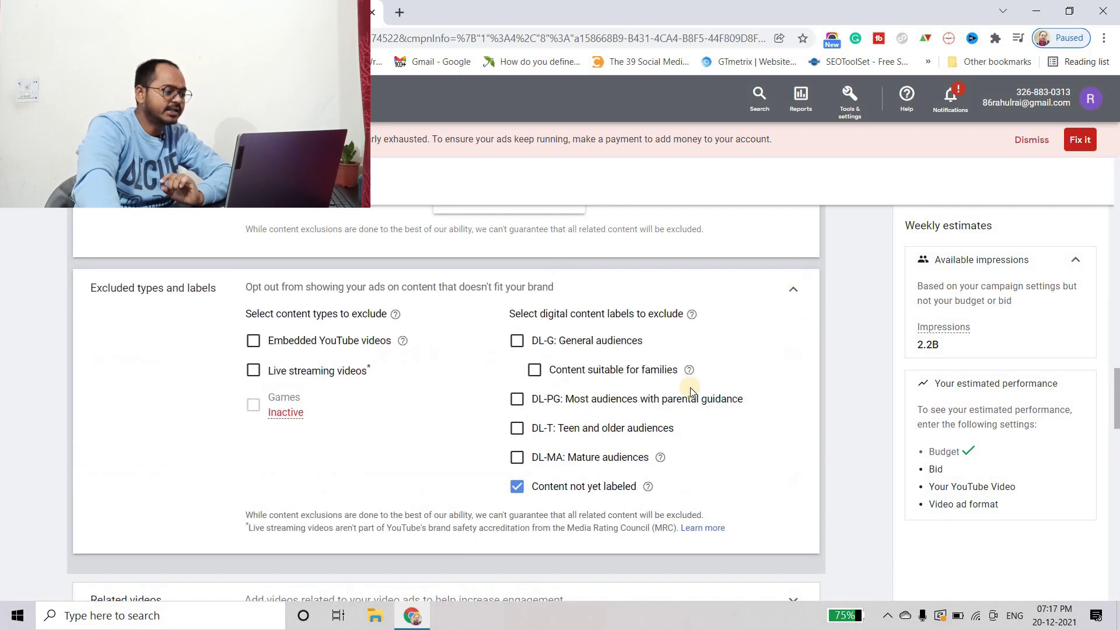
pyautogui.click(254, 347)
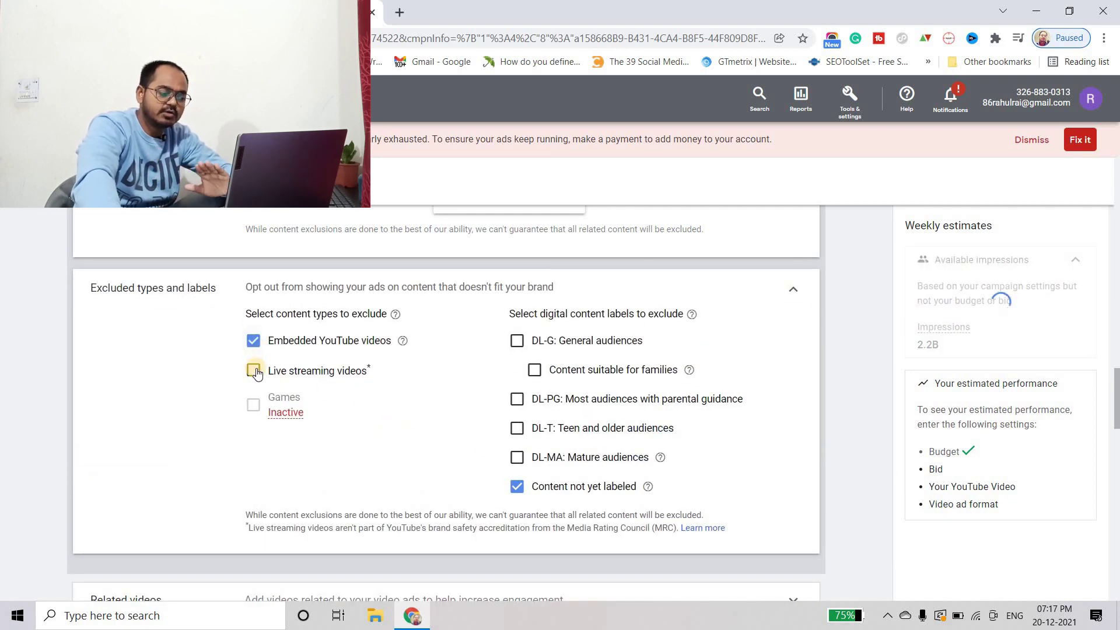
pyautogui.click(254, 371)
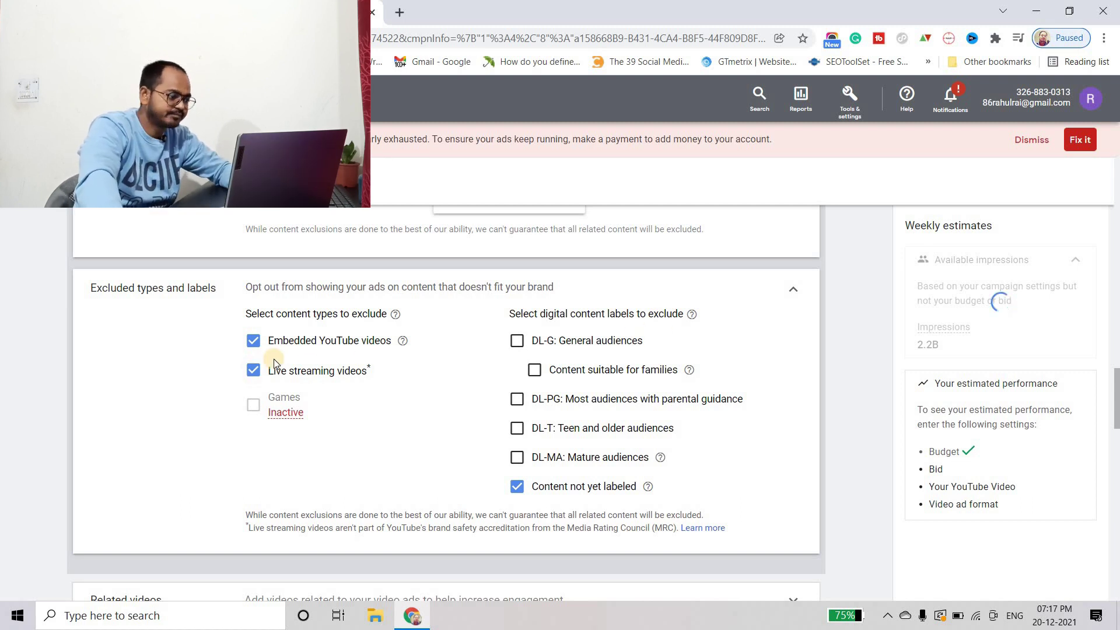
# Look at the Related videos setting and collapse it again without adding any videos.
pyautogui.scroll(-5, 744, 292)
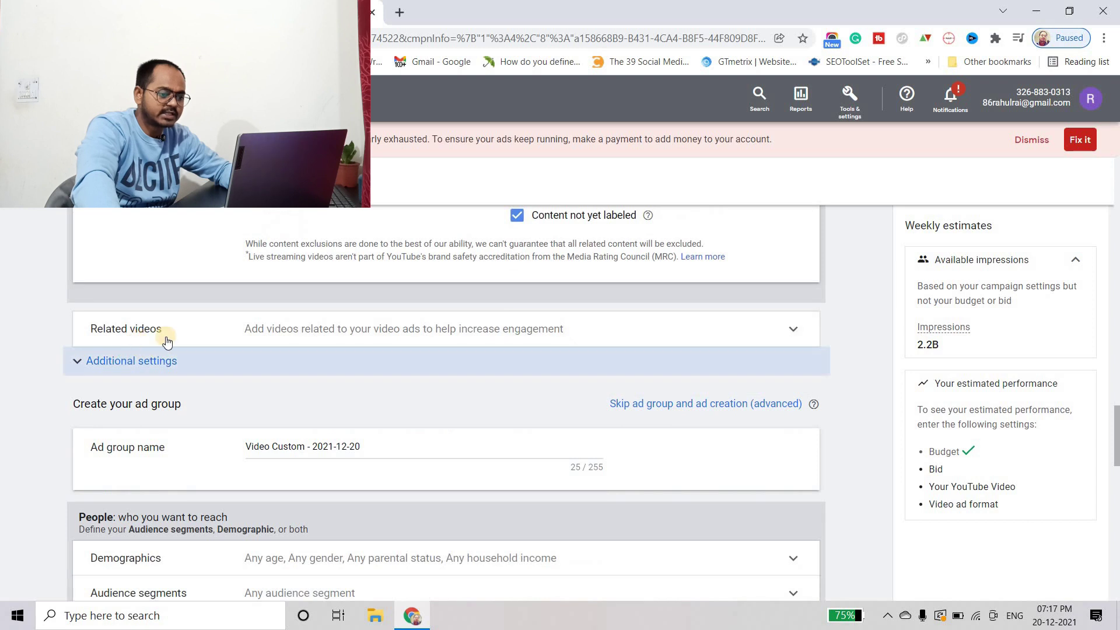
pyautogui.click(792, 330)
pyautogui.click(791, 329)
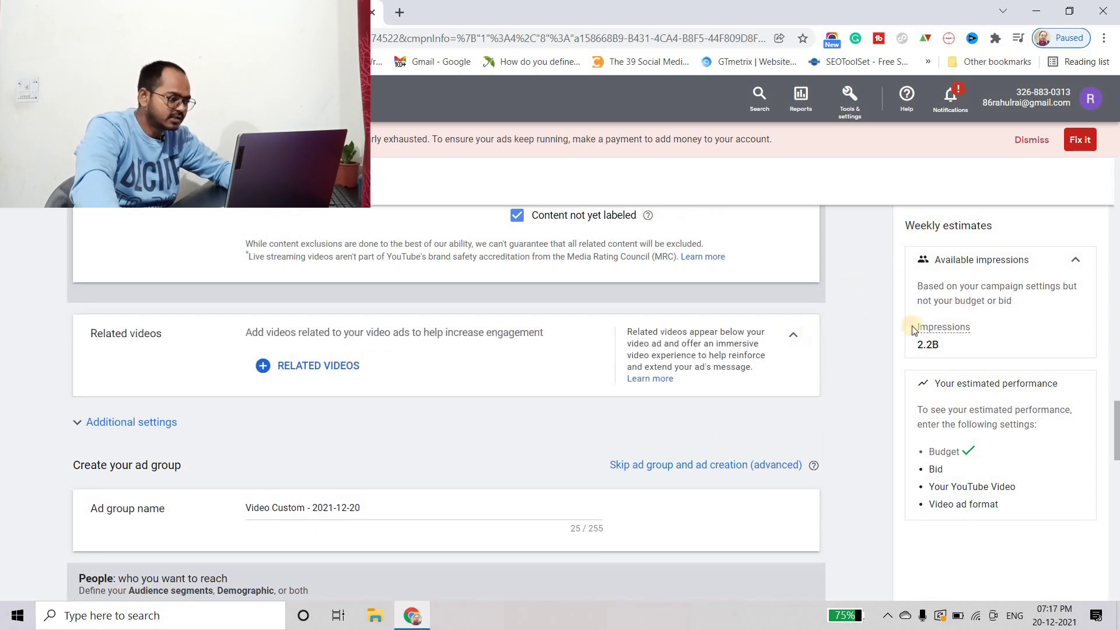
# Set specific device targeting in the additional settings to mobile phones only, excluding computers, tablets and TV screens.
pyautogui.click(220, 363)
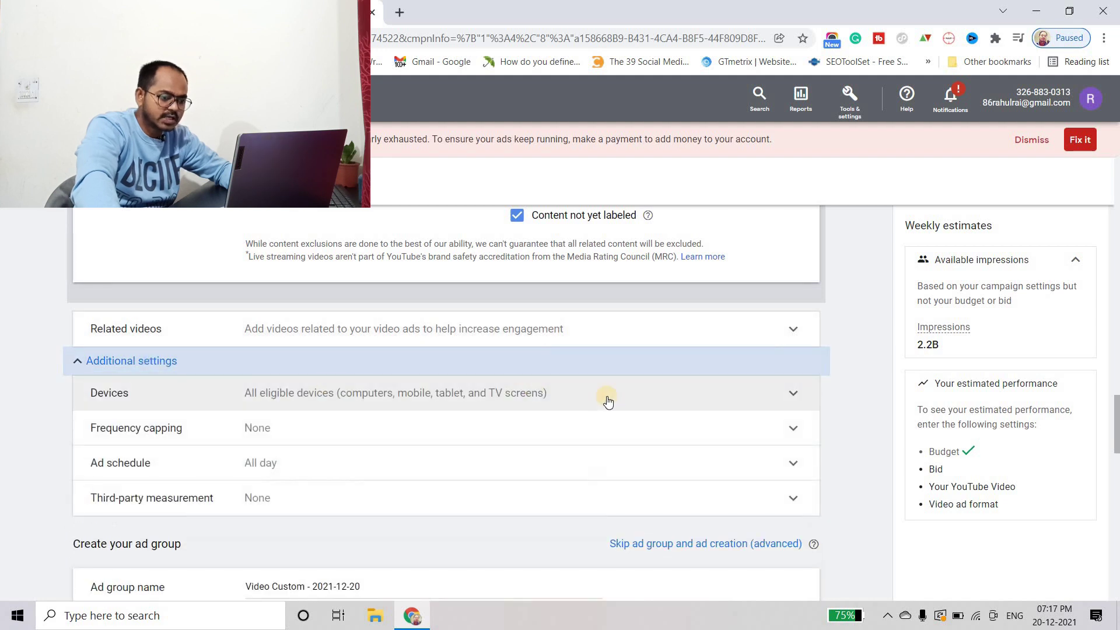
pyautogui.click(793, 392)
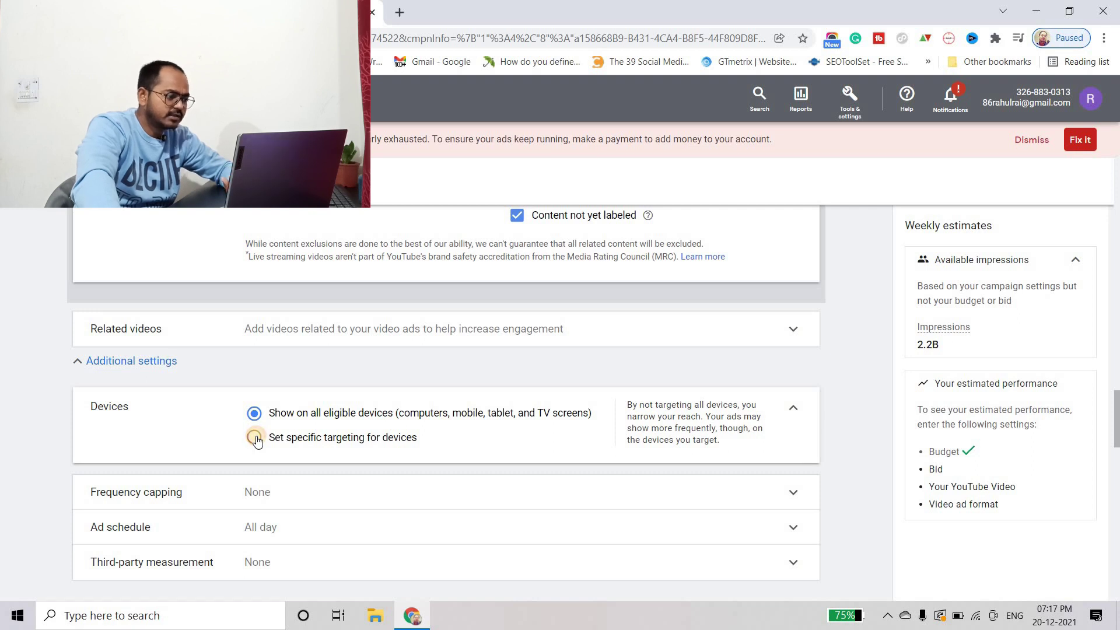
pyautogui.click(255, 437)
pyautogui.scroll(-1, 309, 382)
pyautogui.click(283, 368)
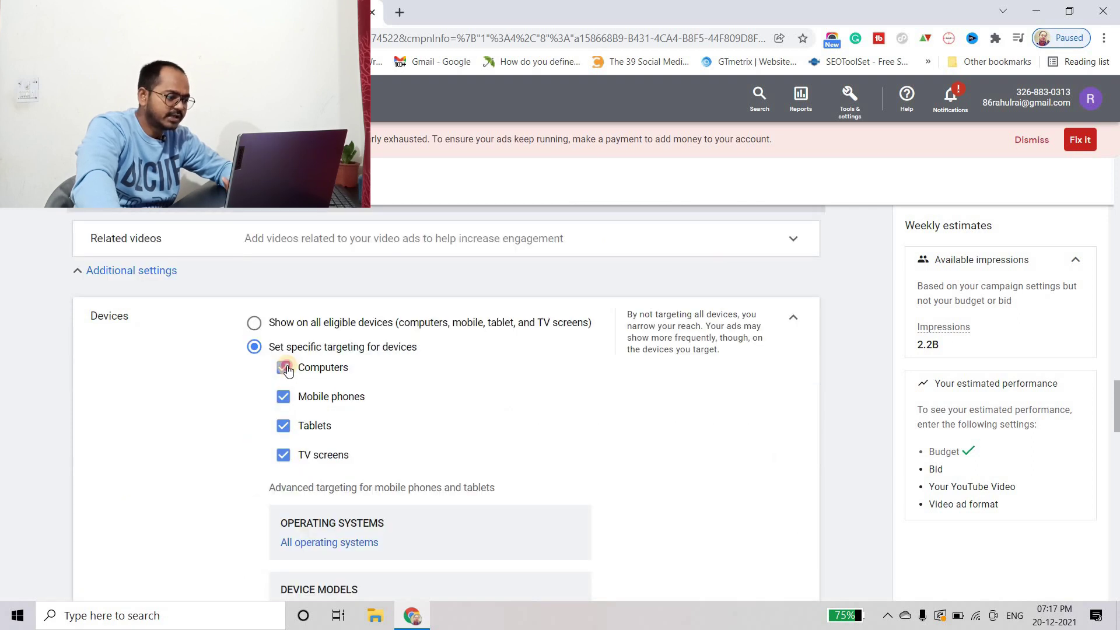
pyautogui.click(283, 425)
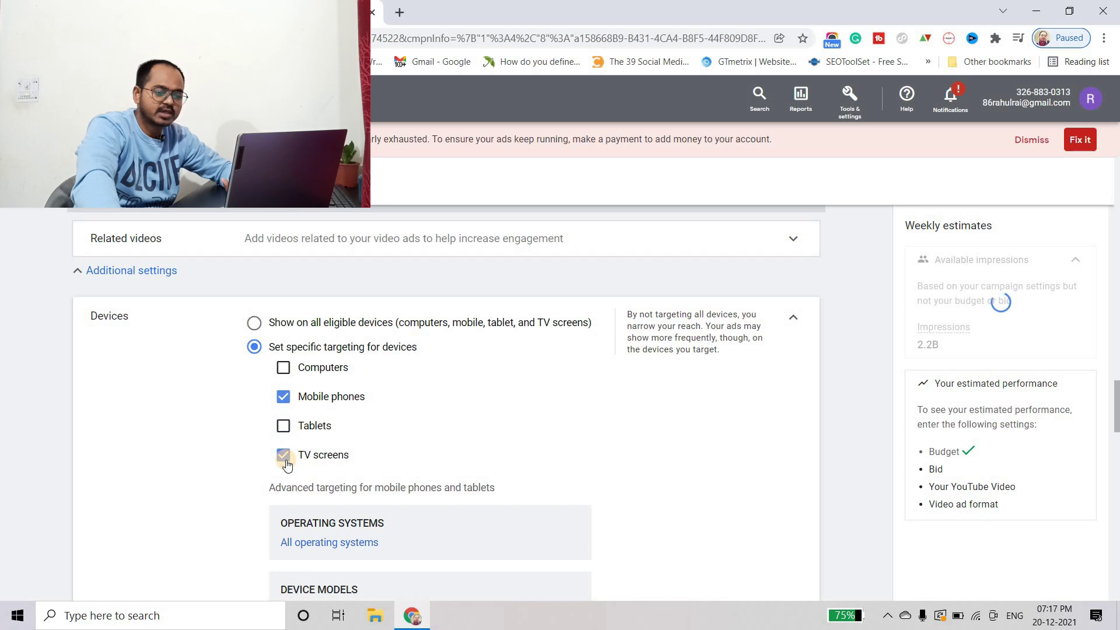
pyautogui.click(284, 456)
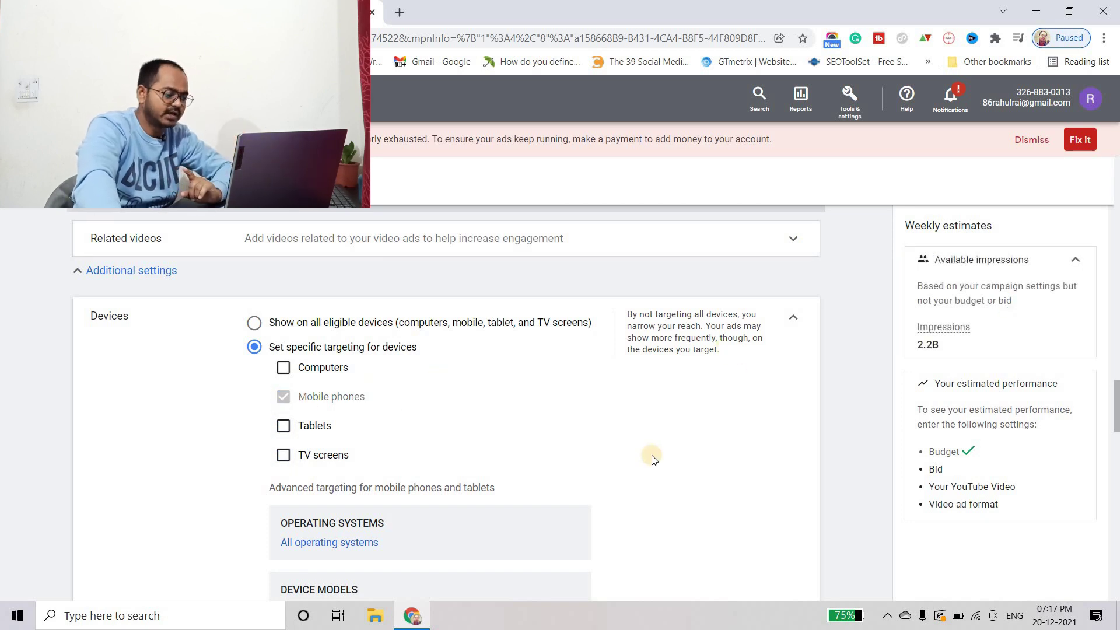
pyautogui.scroll(-3, 267, 302)
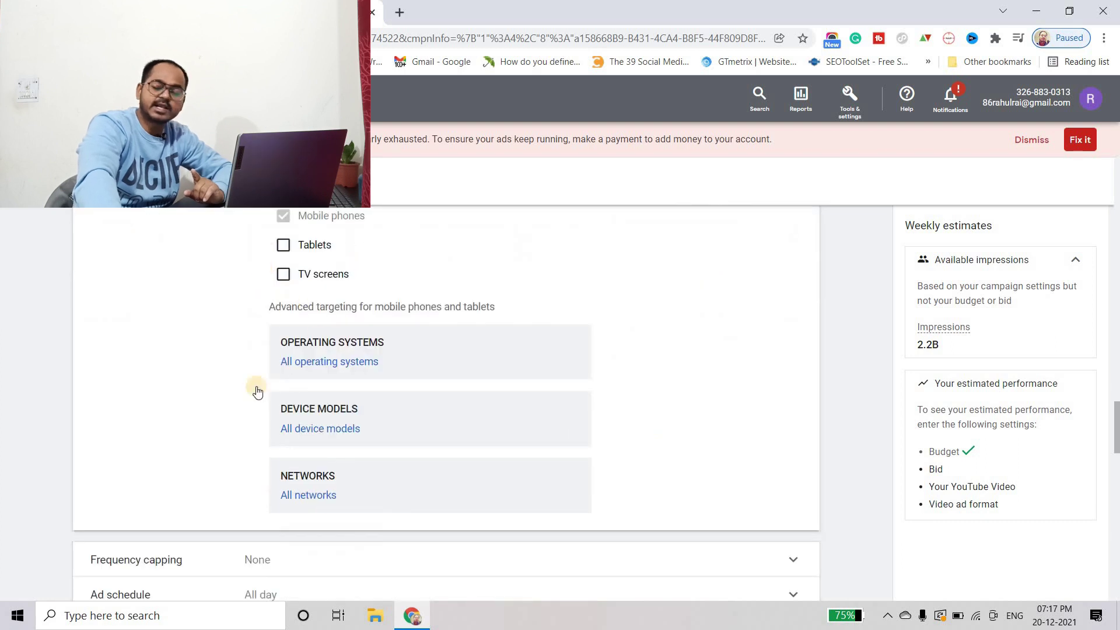
pyautogui.scroll(3, 254, 387)
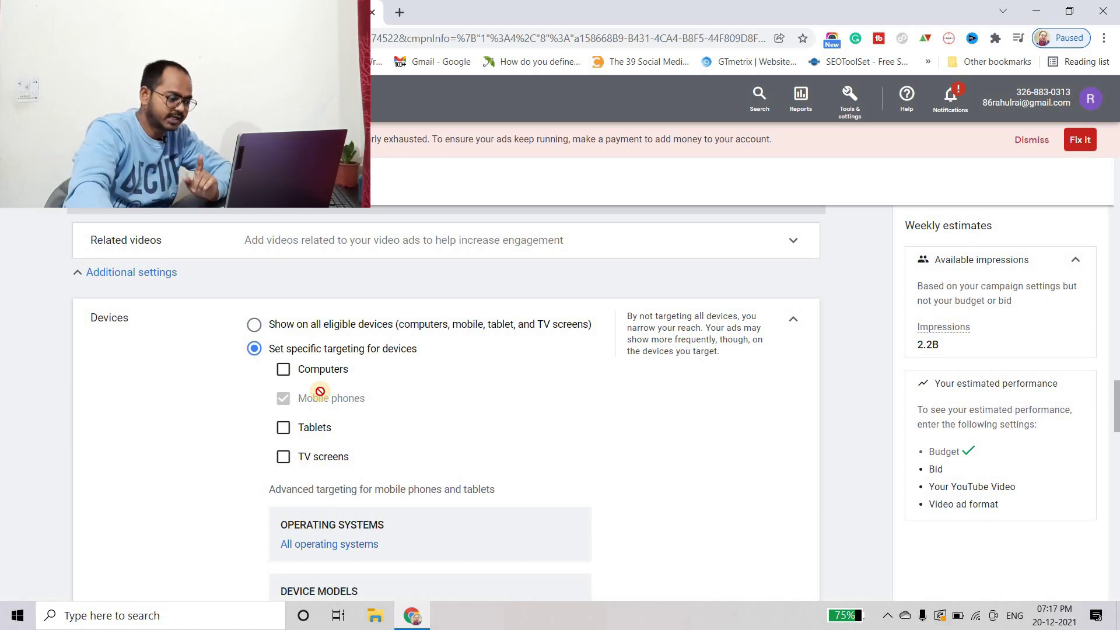
# Limit the ad group's demographics to ages 18 to 44 by excluding 45 - 54, 55 - 64, 65+ and Unknown.
pyautogui.scroll(-6, 619, 349)
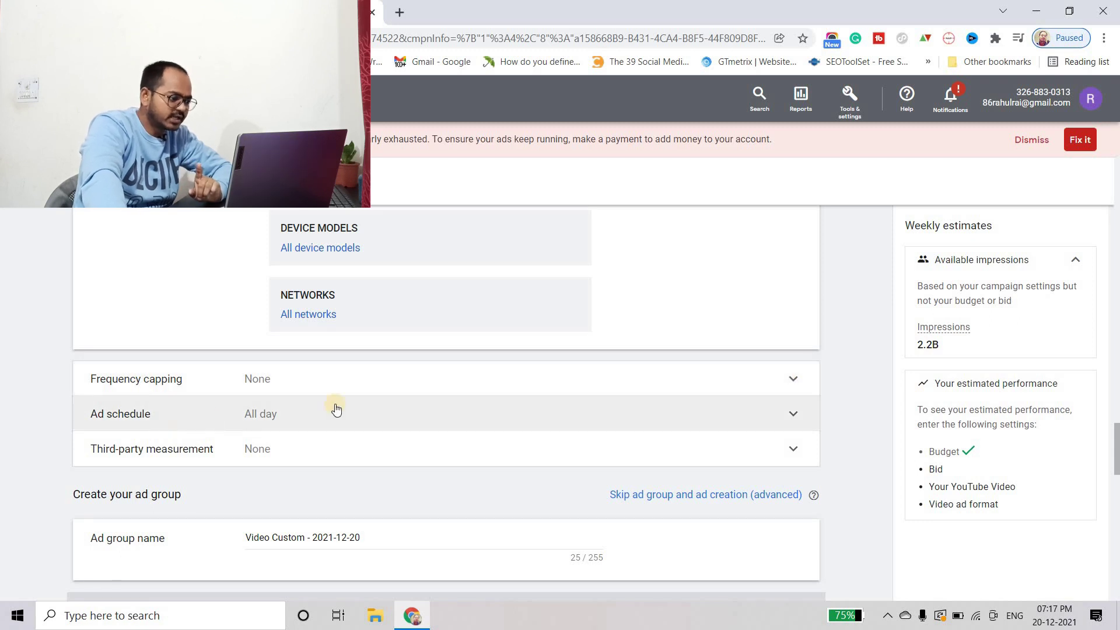
pyautogui.scroll(-5, 544, 383)
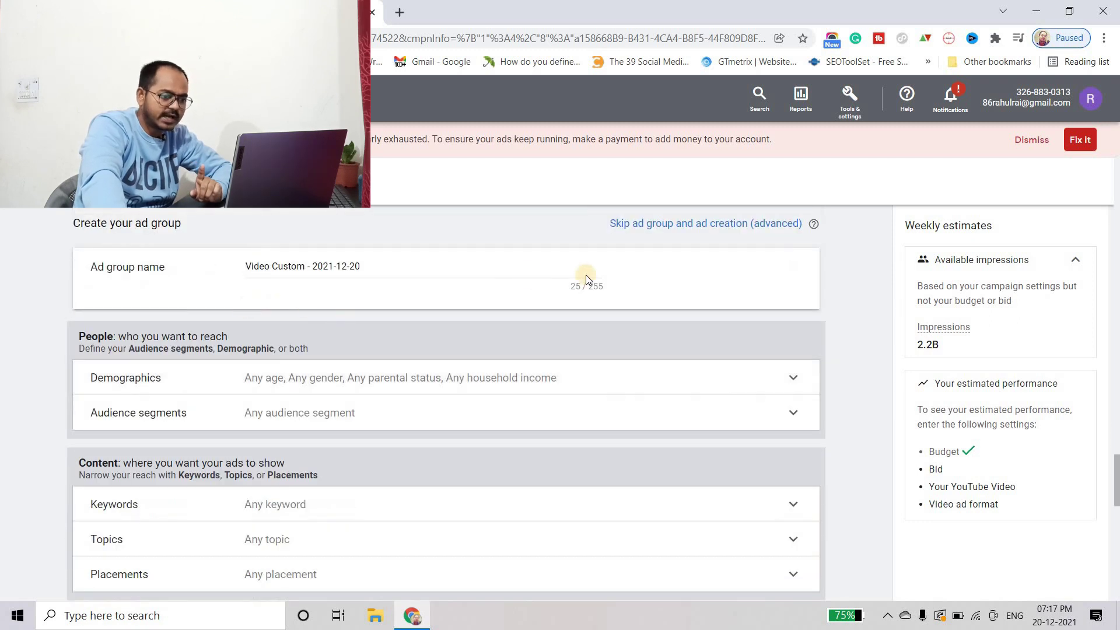
pyautogui.click(792, 379)
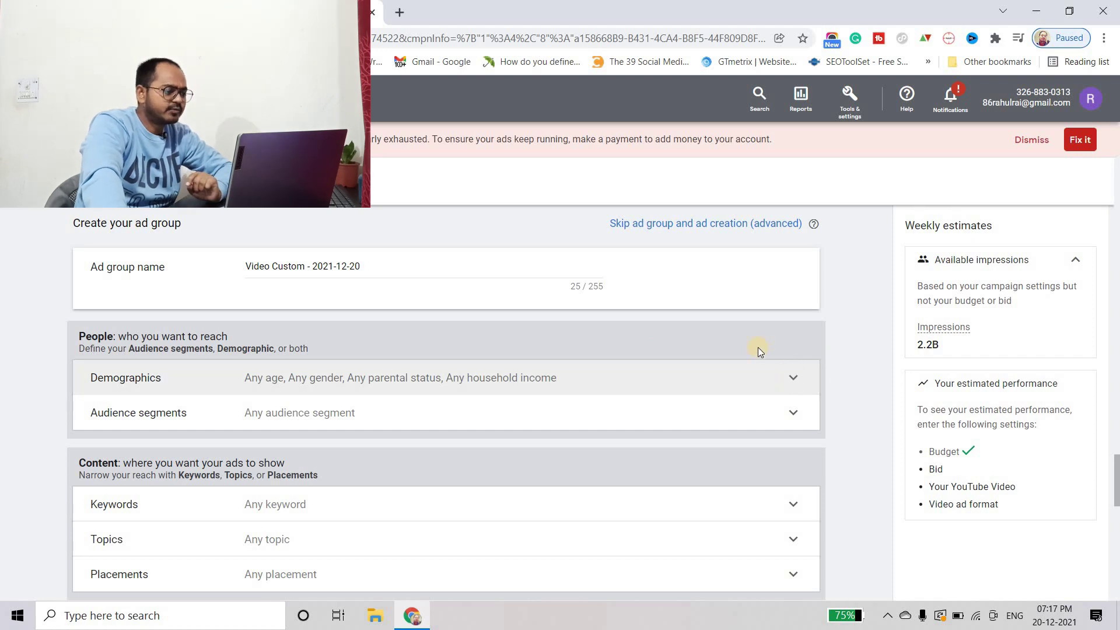
pyautogui.scroll(-1, 393, 414)
pyautogui.scroll(-2, 404, 405)
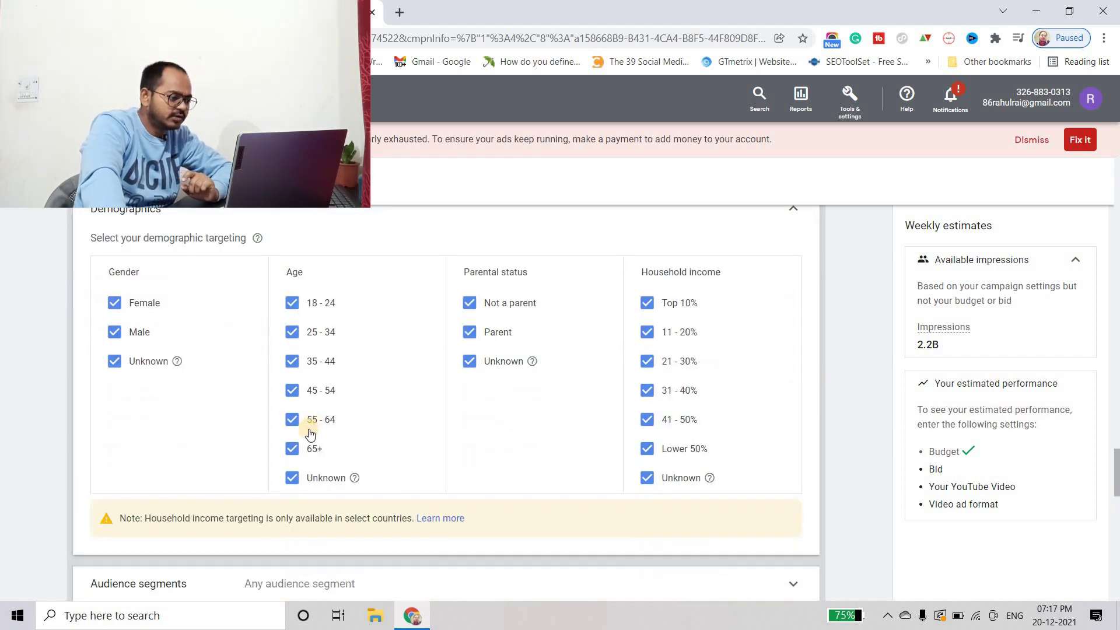
pyautogui.click(292, 448)
pyautogui.click(292, 478)
pyautogui.click(299, 421)
pyautogui.click(297, 386)
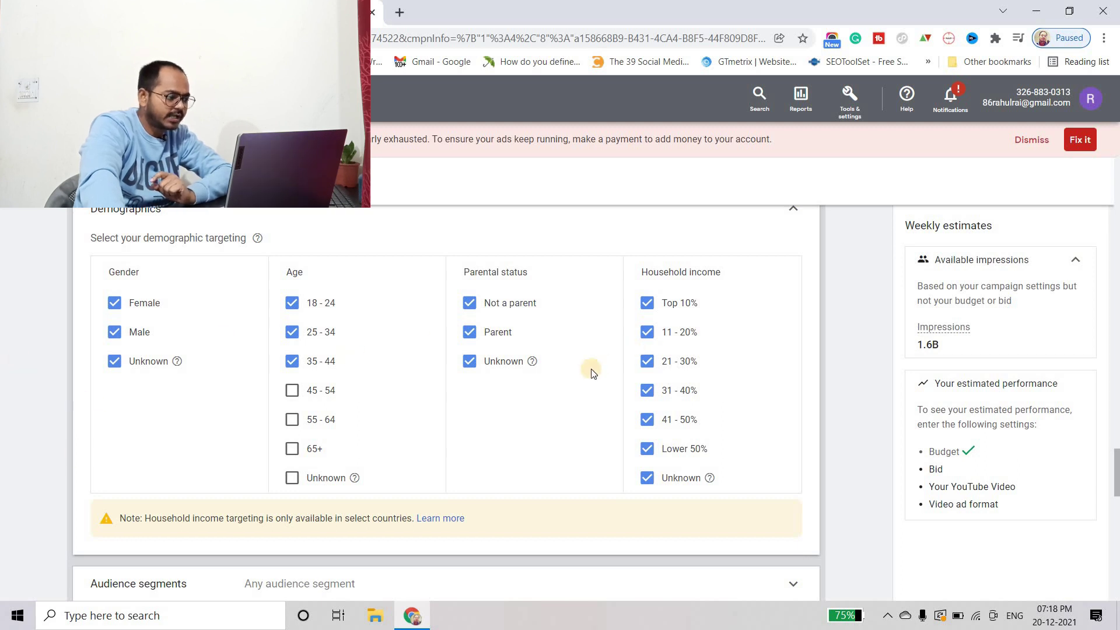
# Set the ad group's maximum CPV bid to ₹0.20.
pyautogui.scroll(-5, 583, 368)
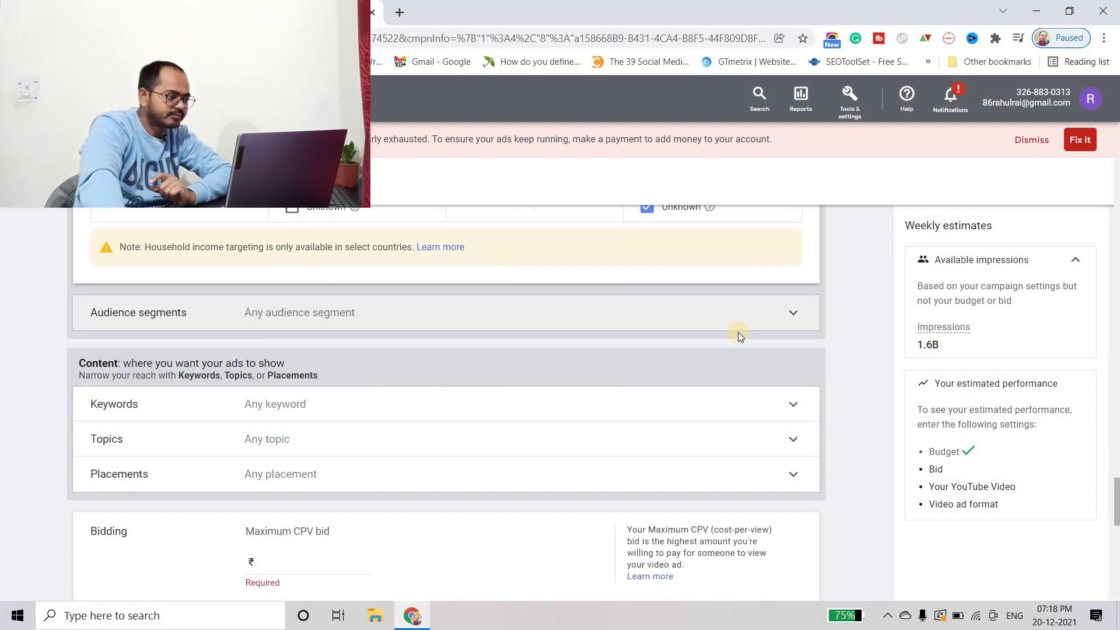
pyautogui.scroll(-3, 734, 334)
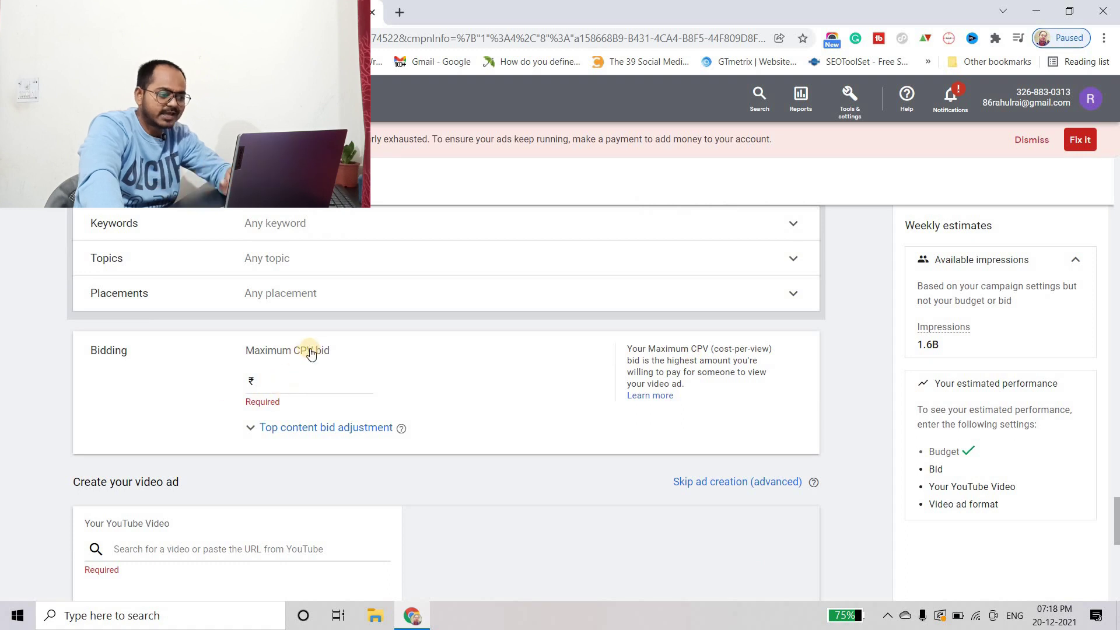
pyautogui.scroll(2, 300, 362)
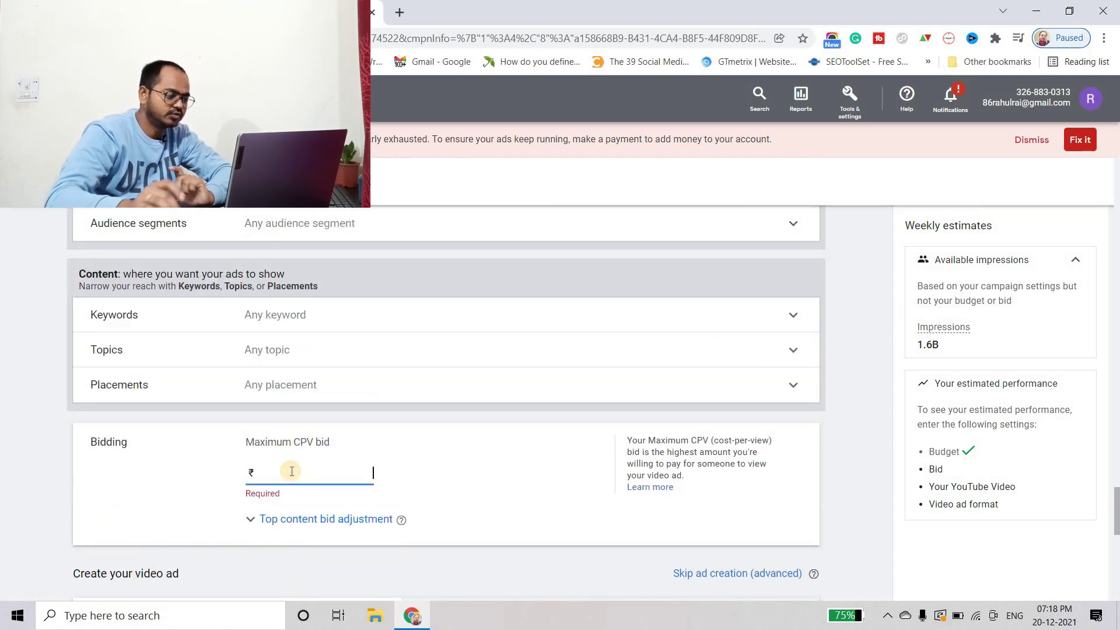
pyautogui.write('0.20')
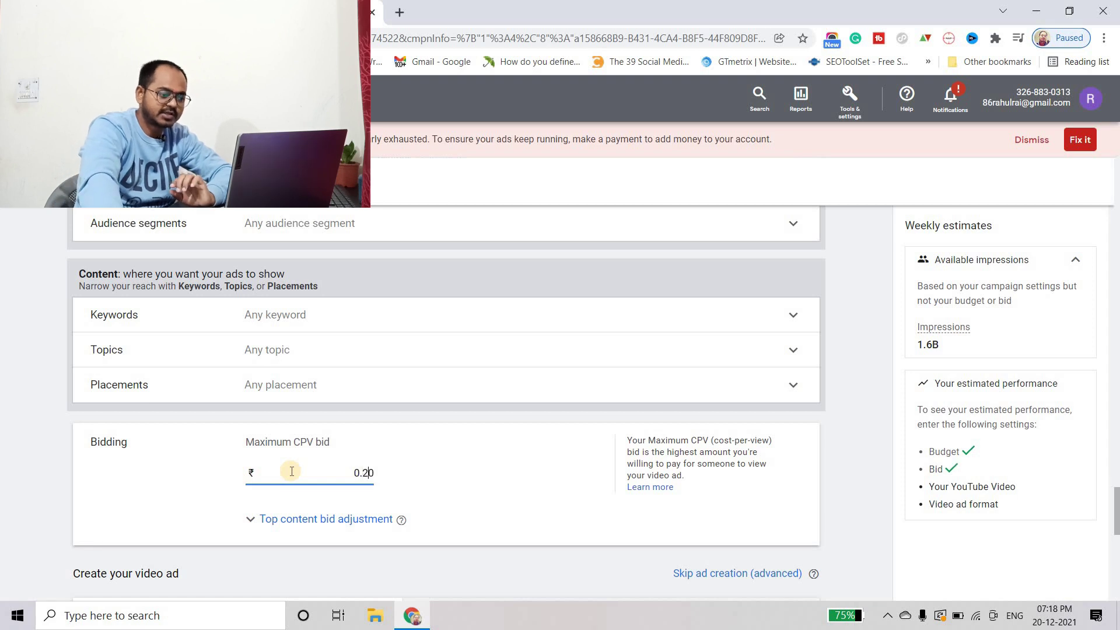
pyautogui.click(509, 423)
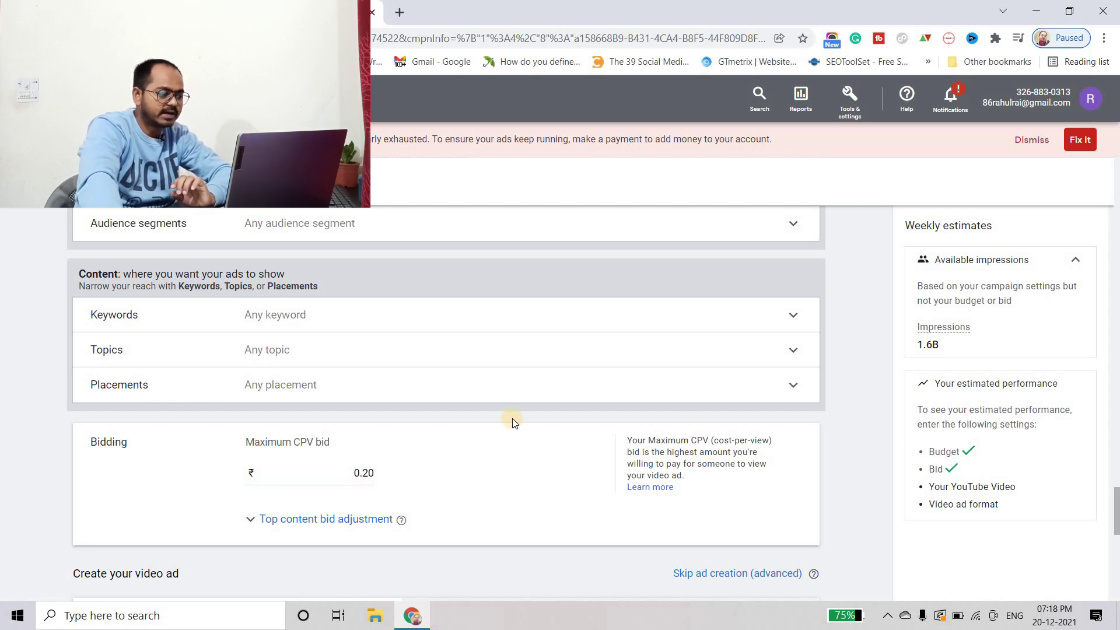
# Copy the URL of the YouTube video "How To Promote Youtube Channel With Facebook Ads 2021" and add it as the campaign's ad video.
pyautogui.scroll(-4, 320, 500)
pyautogui.click(192, 461)
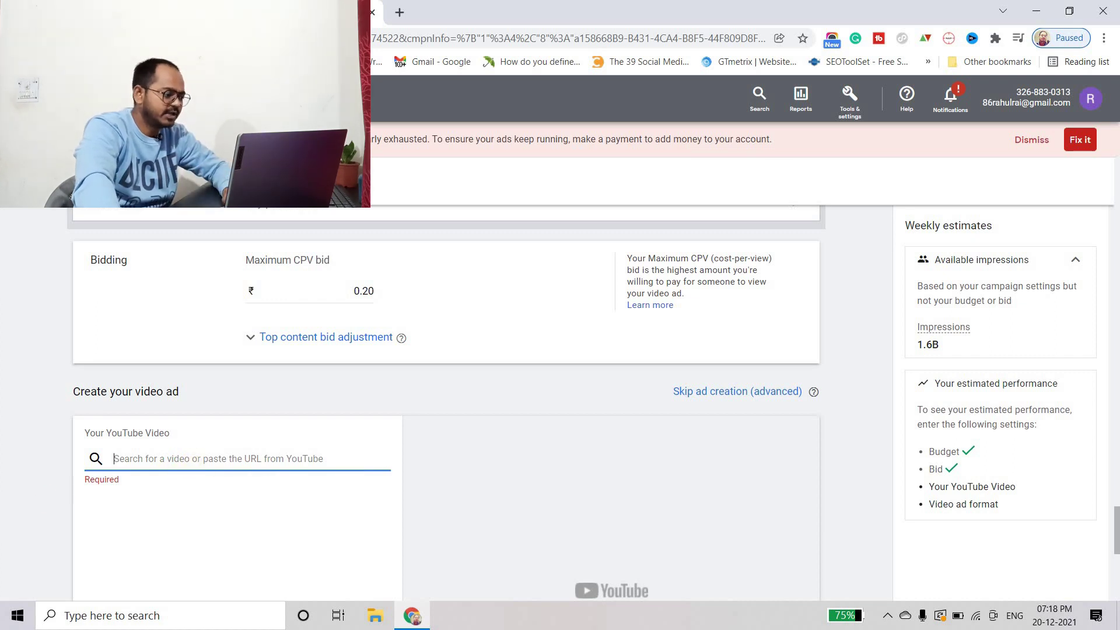
pyautogui.hotkey('ctrl', 'Tab')
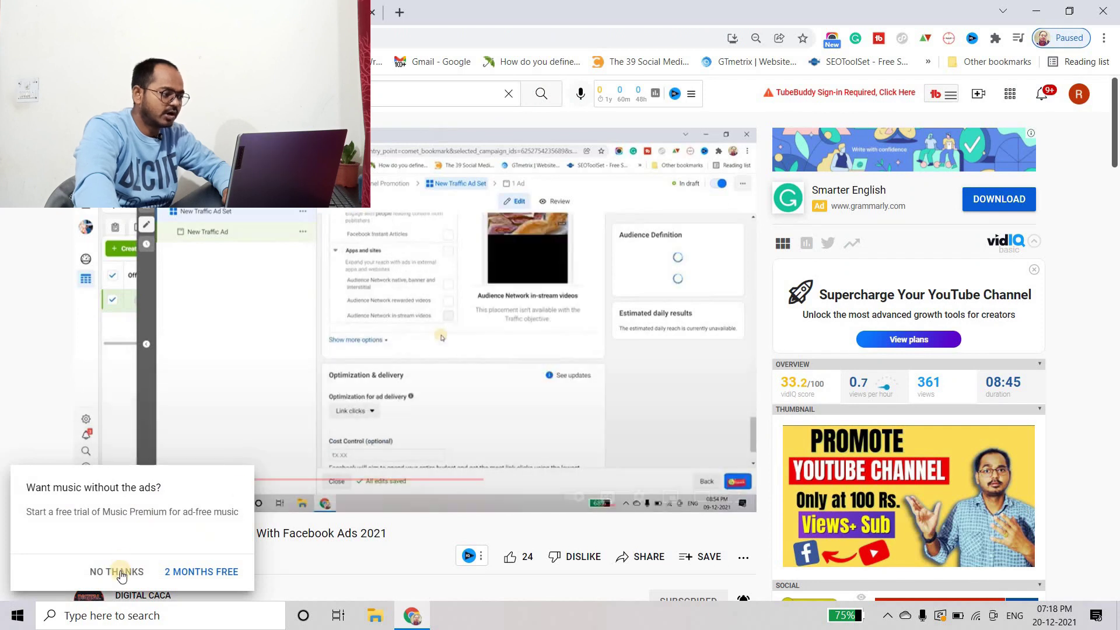
pyautogui.scroll(-4, 268, 438)
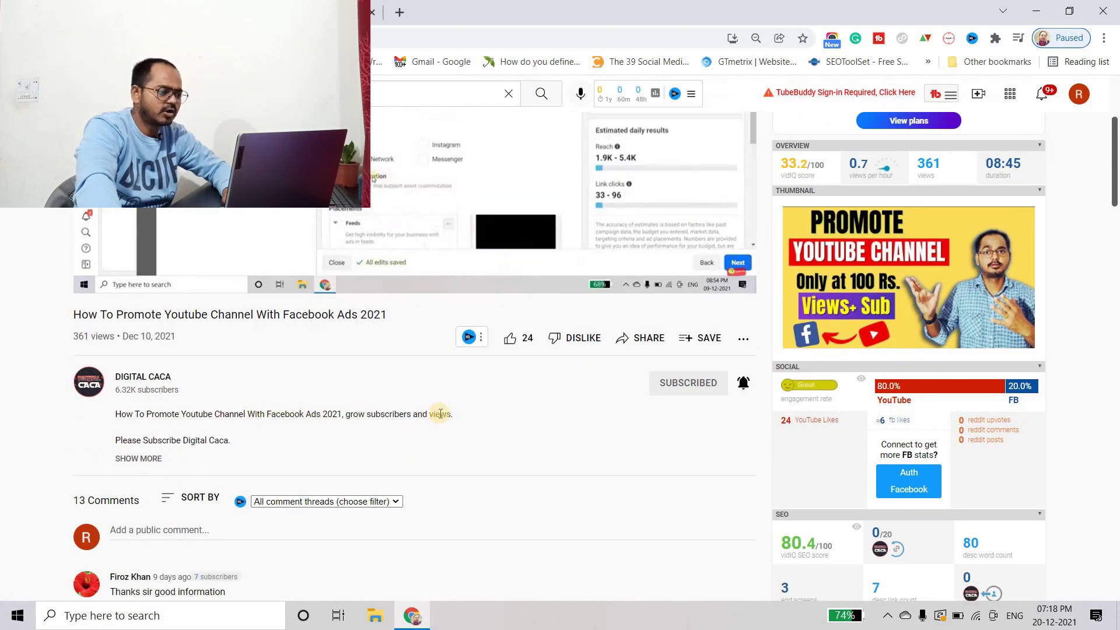
pyautogui.scroll(3, 425, 233)
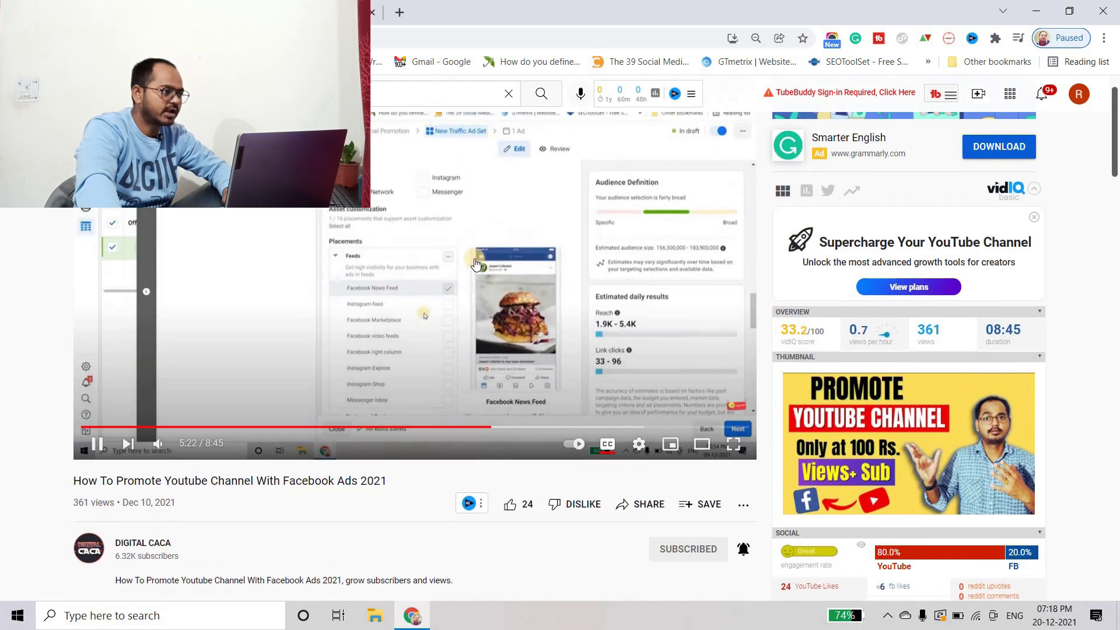
pyautogui.rightClick(424, 227)
pyautogui.click(461, 297)
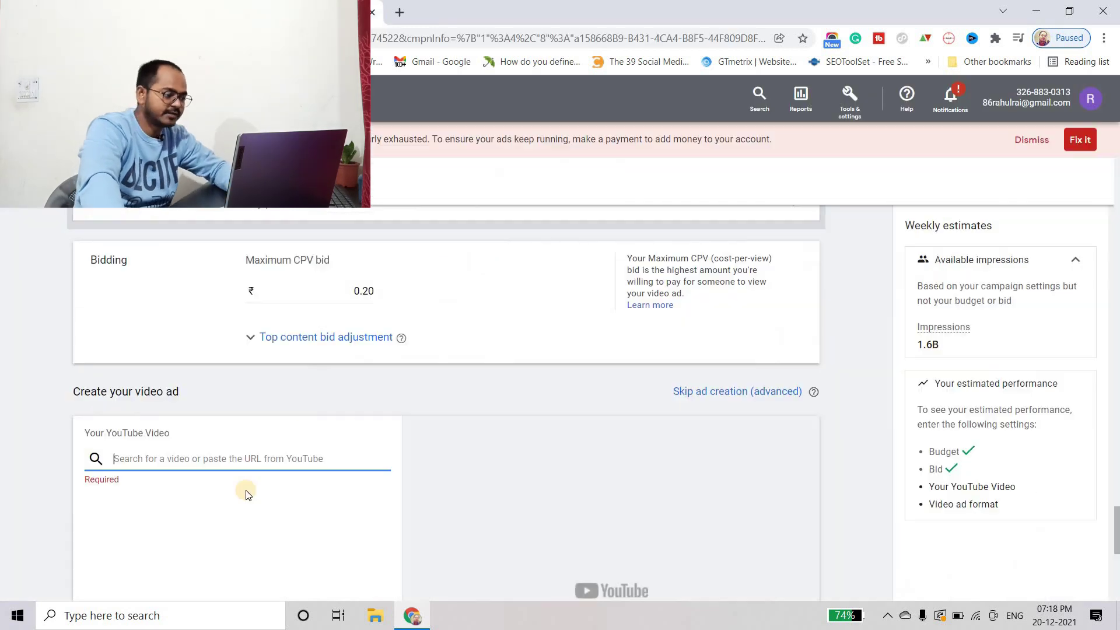
pyautogui.write('https://youtu.be/8PhM0F2oiT0')
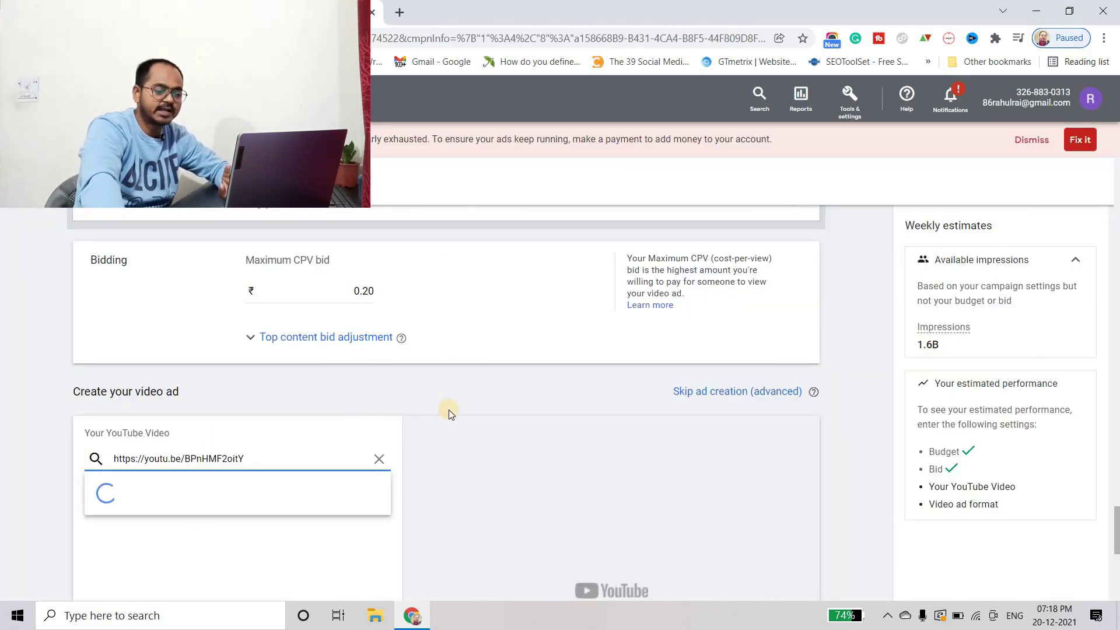
pyautogui.scroll(-2, 455, 418)
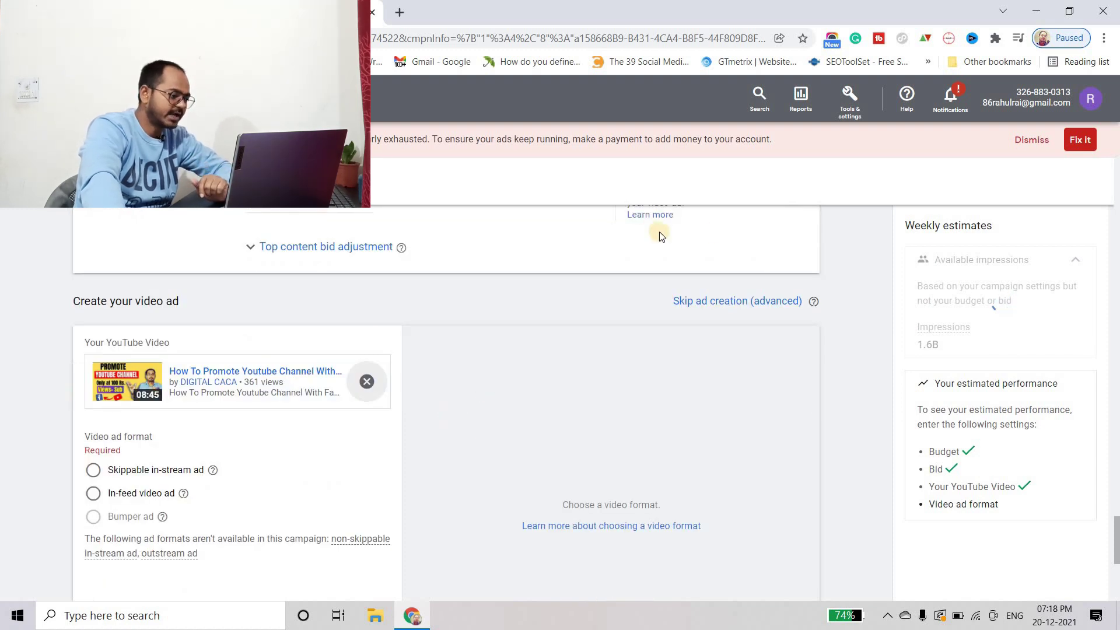
# Dismiss the account payment notice and choose In-feed video ad as the video ad format.
pyautogui.click(1015, 146)
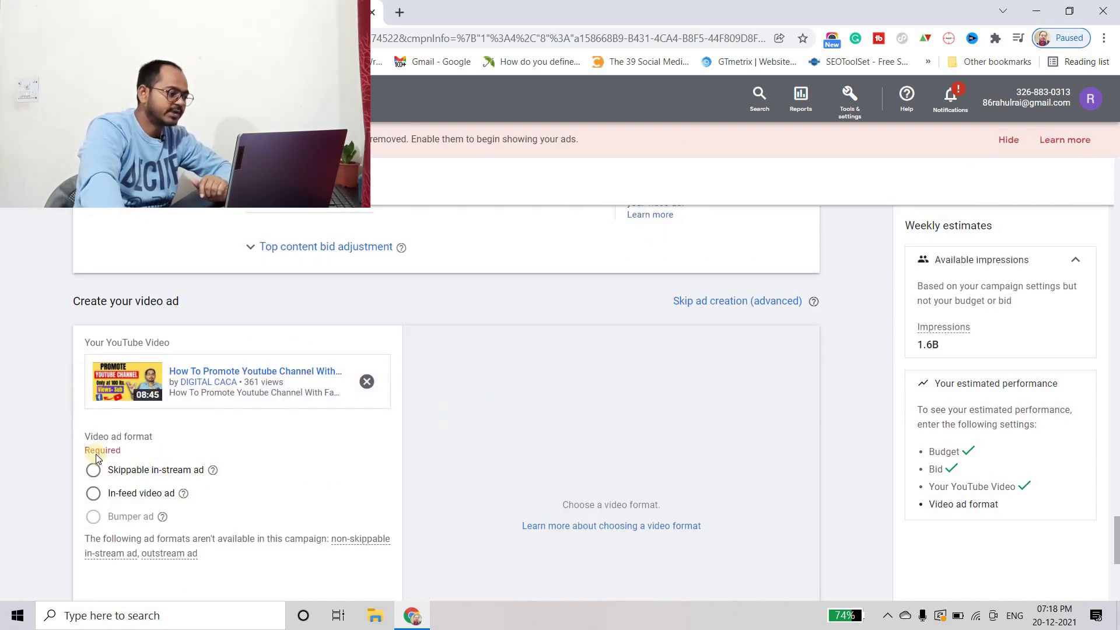
pyautogui.scroll(-2, 94, 460)
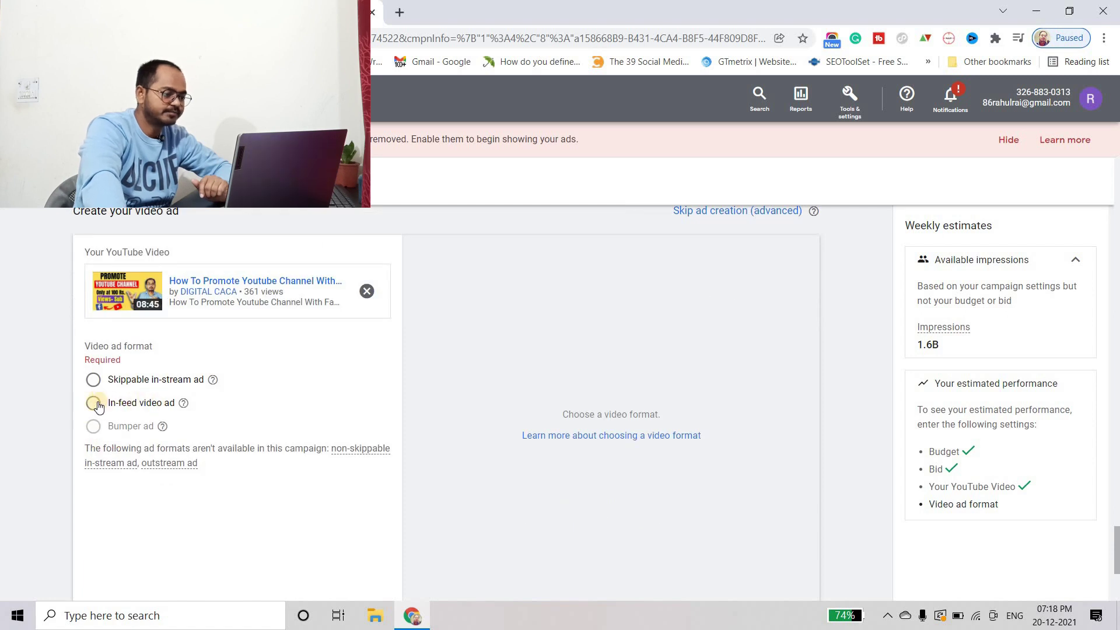
pyautogui.click(93, 404)
pyautogui.scroll(-3, 117, 350)
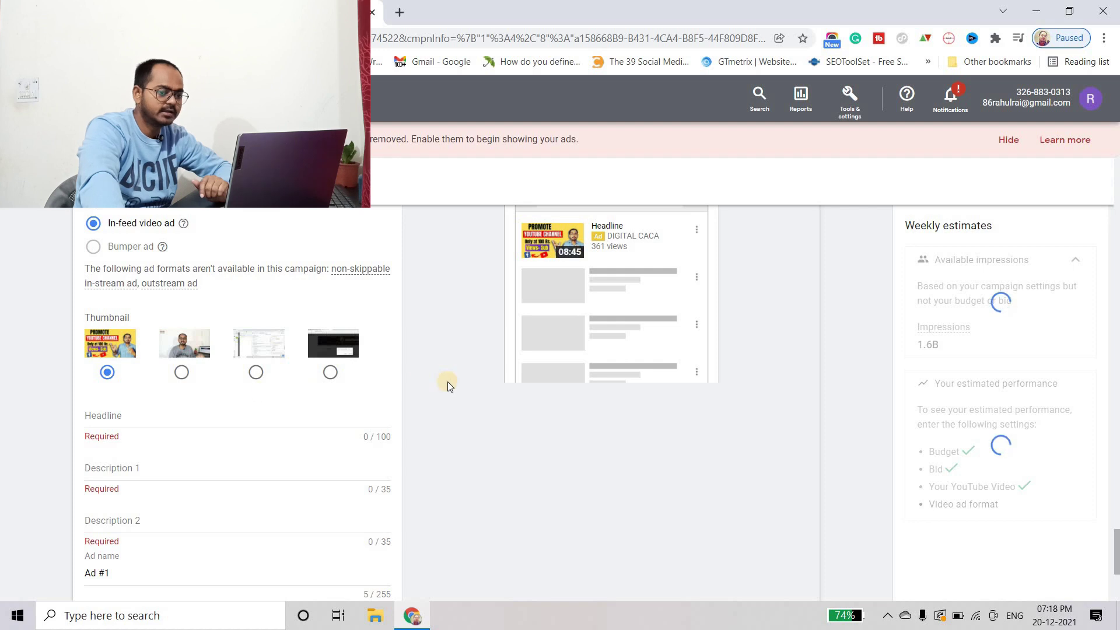
# Examine the in-feed ad preview and the weekly estimates for views, impressions, average CPV and unique reach.
pyautogui.scroll(2, 447, 382)
pyautogui.scroll(-2, 250, 395)
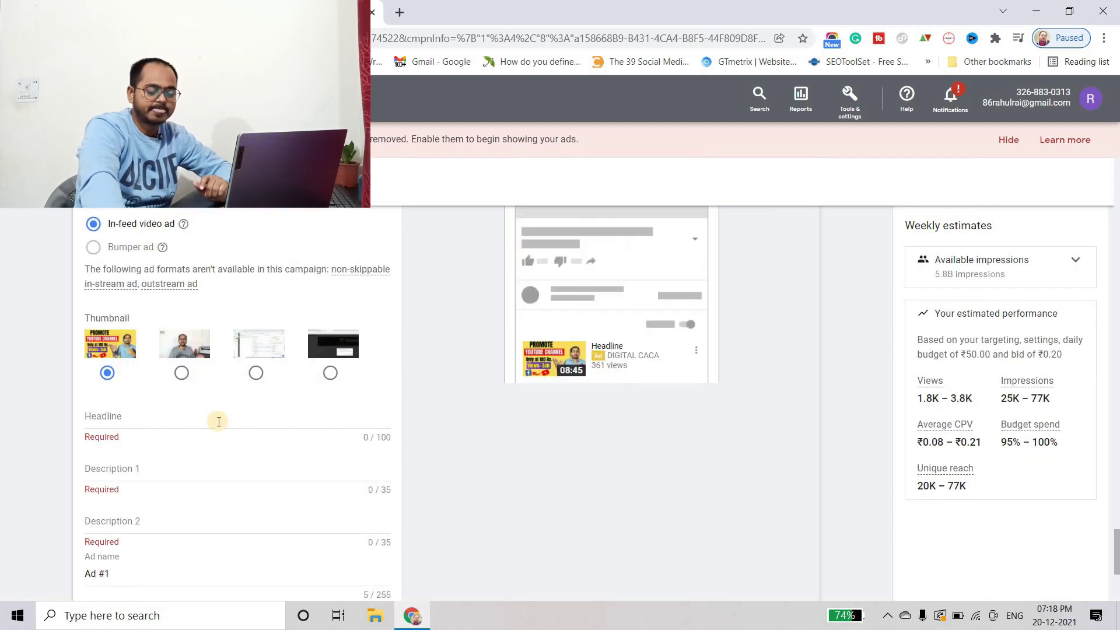
pyautogui.scroll(2, 218, 417)
pyautogui.scroll(-2, 1081, 370)
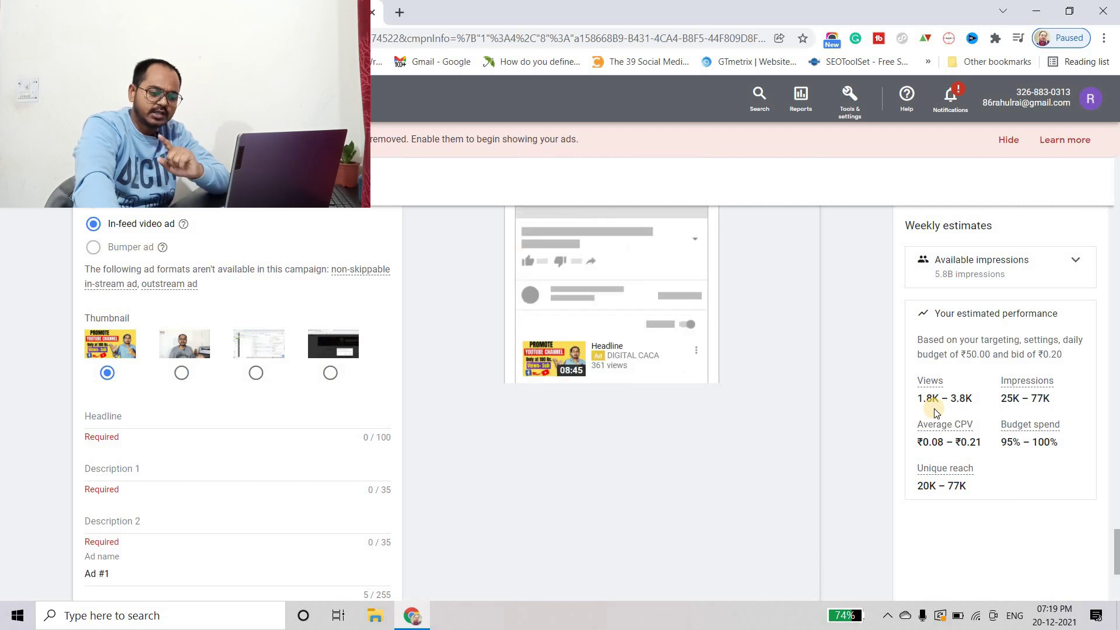
pyautogui.moveTo(932, 506)
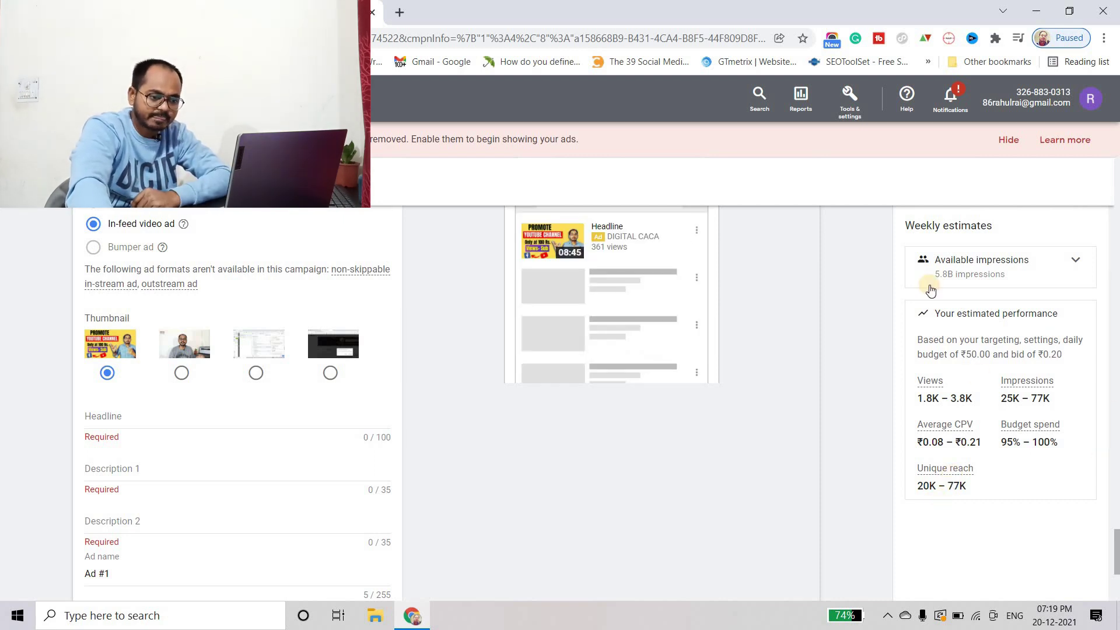
pyautogui.moveTo(915, 366); pyautogui.dragTo(1008, 499)
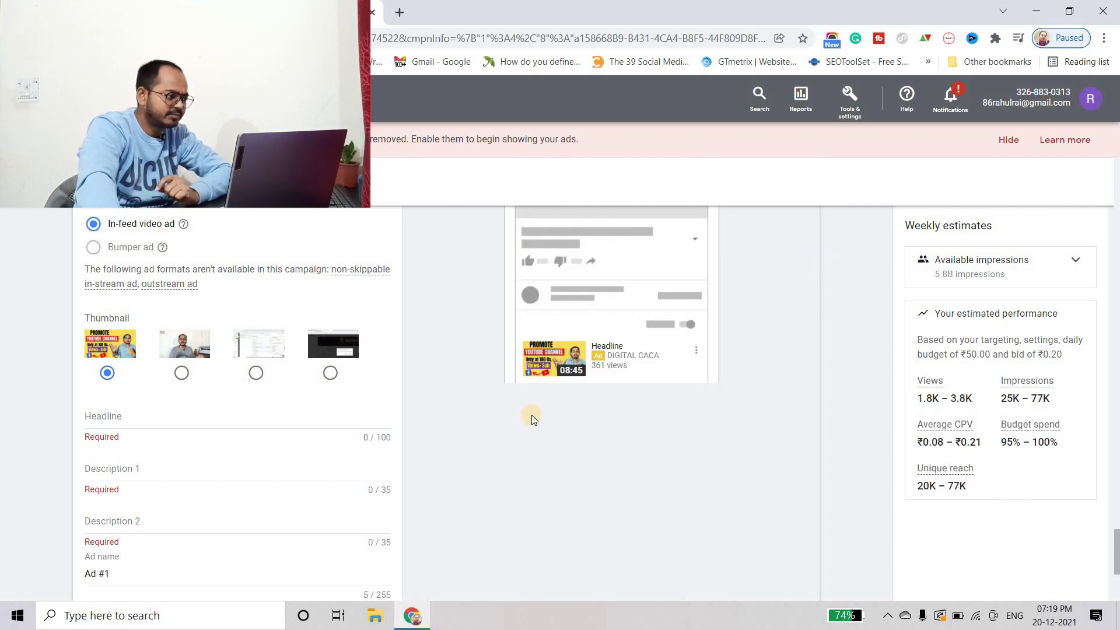
# Enter "Video promotion Tutorial" as the in-feed ad's headline.
pyautogui.click(204, 409)
pyautogui.write('video promotion')
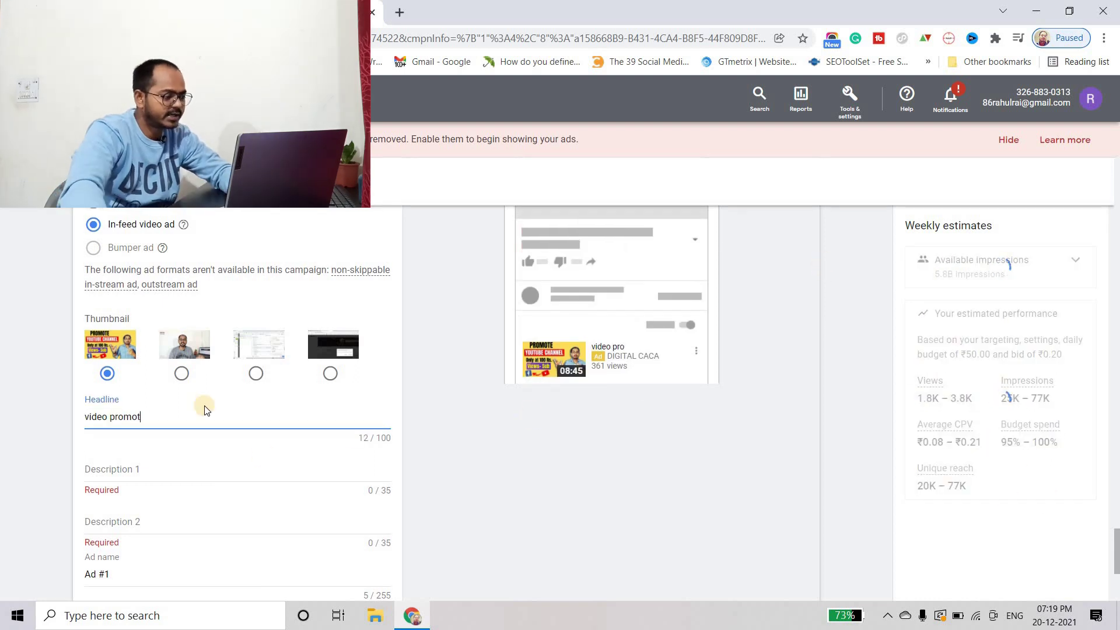
pyautogui.click(168, 462)
pyautogui.scroll(2, 659, 318)
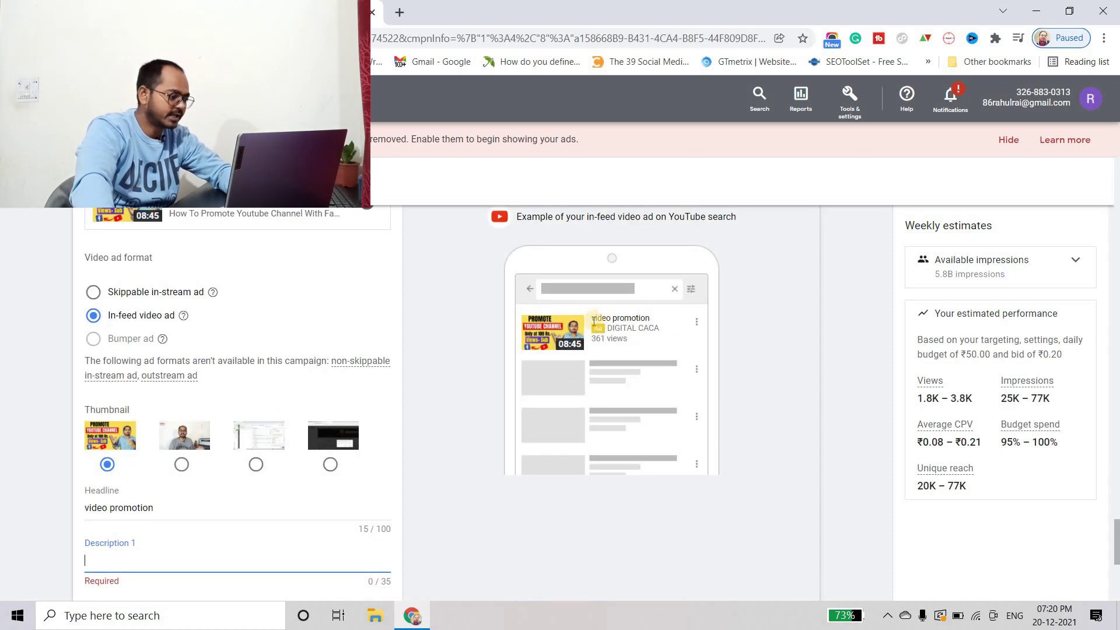
pyautogui.click(87, 508)
pyautogui.press('BackSpace')
pyautogui.write('V')
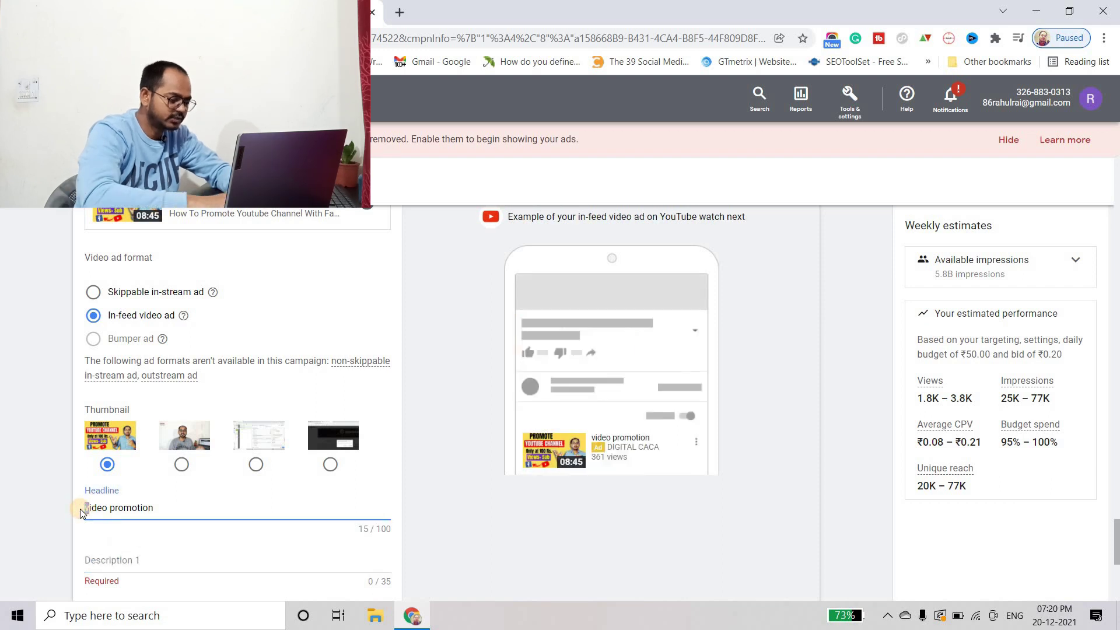
pyautogui.write(' i')
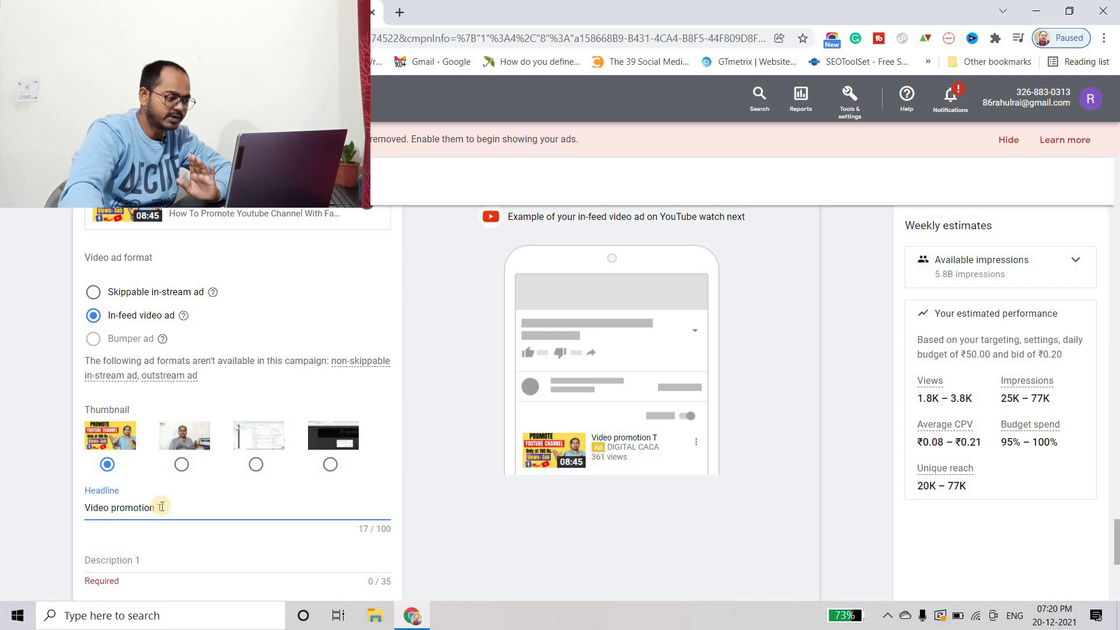
pyautogui.write('utorial')
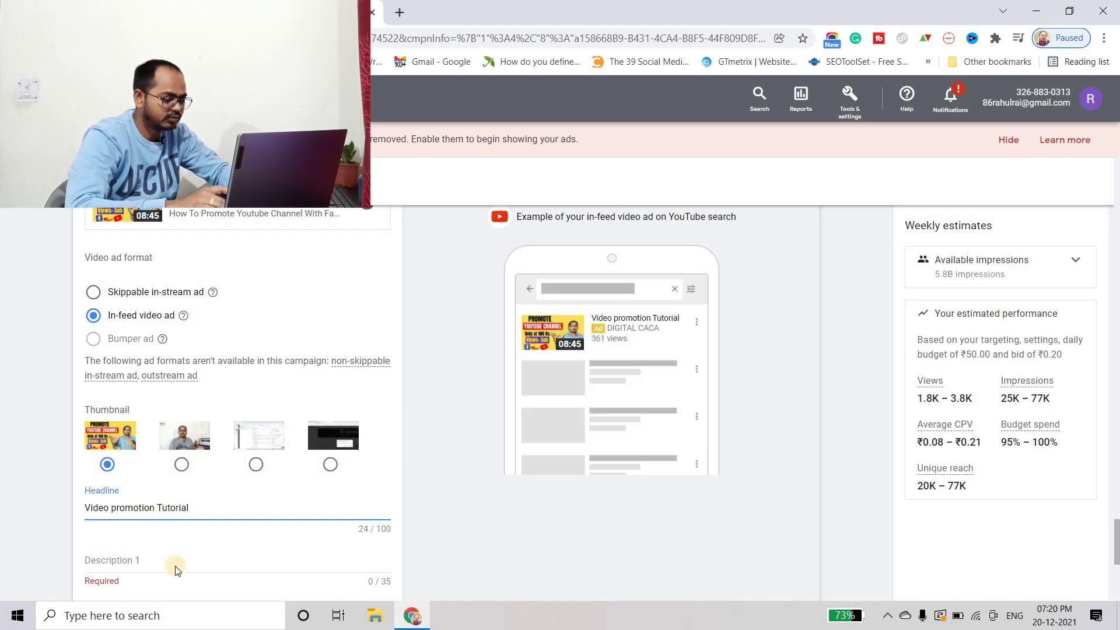
# Enter "how to promote video with facebook" as the ad's Description 1.
pyautogui.click(176, 558)
pyautogui.write('Lear')
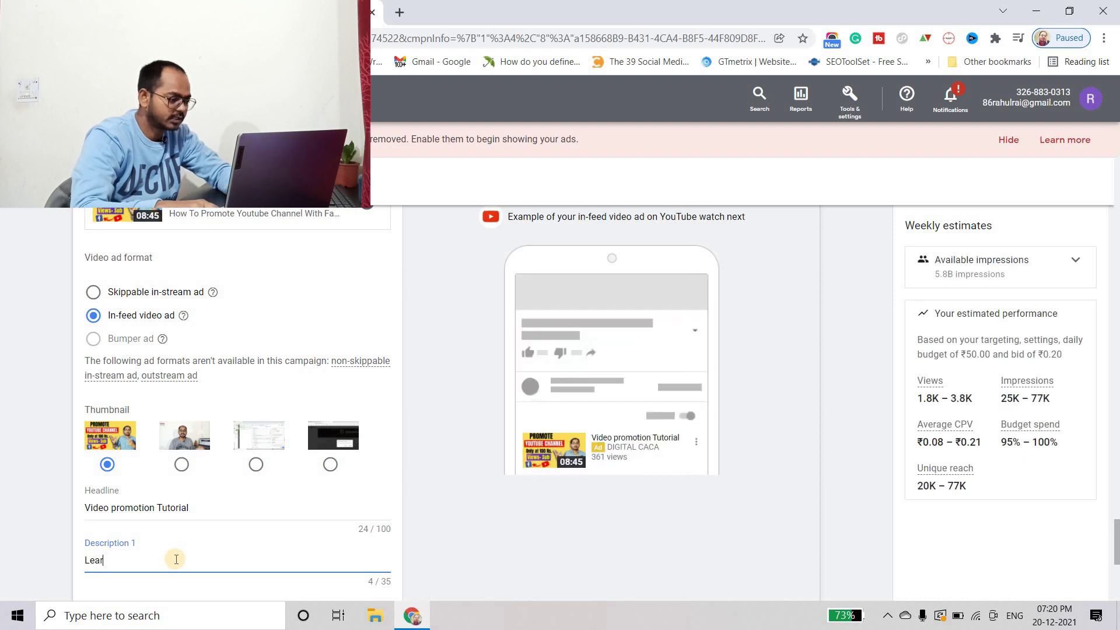
pyautogui.press('BackSpace')
pyautogui.press('BackSpace')
pyautogui.press('BackSpace')
pyautogui.press('BackSpace')
pyautogui.write('how to pro')
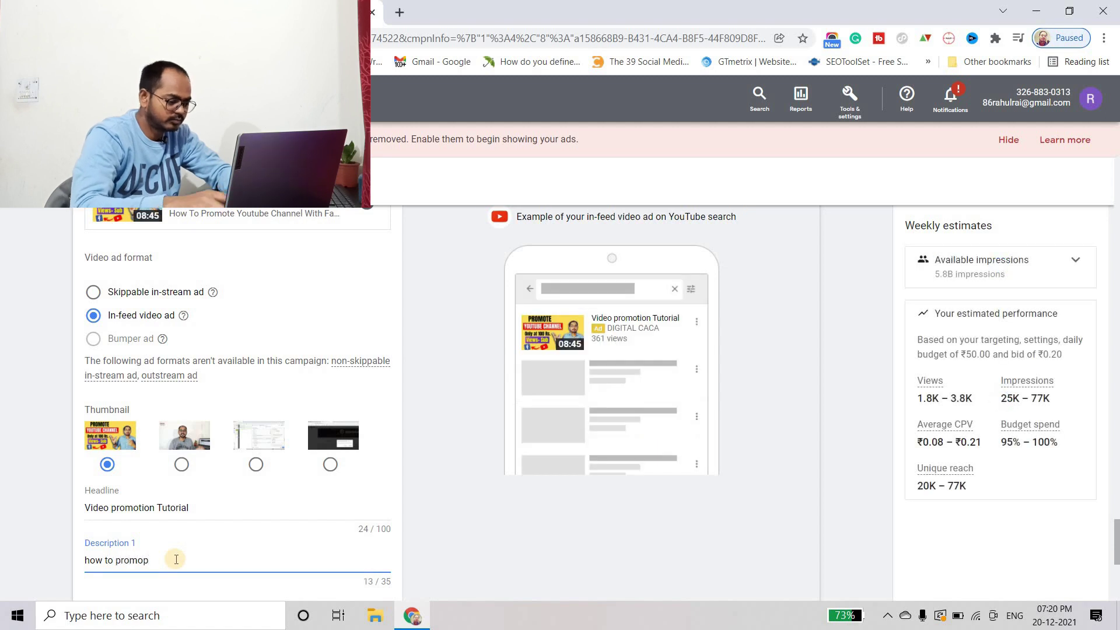
pyautogui.write('mop')
pyautogui.press('BackSpace')
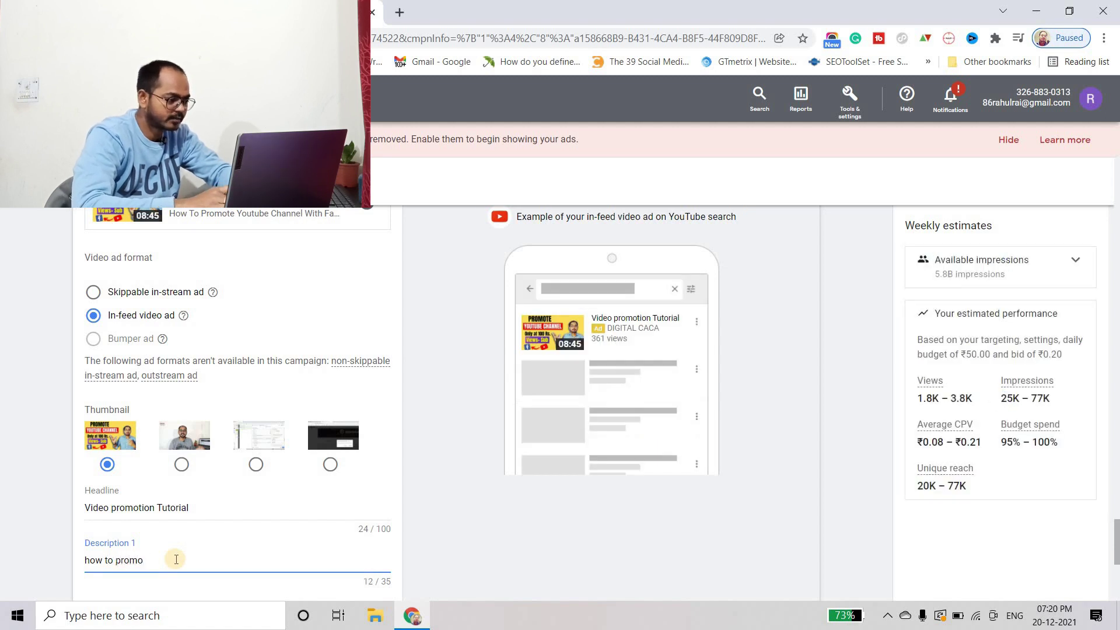
pyautogui.write('to')
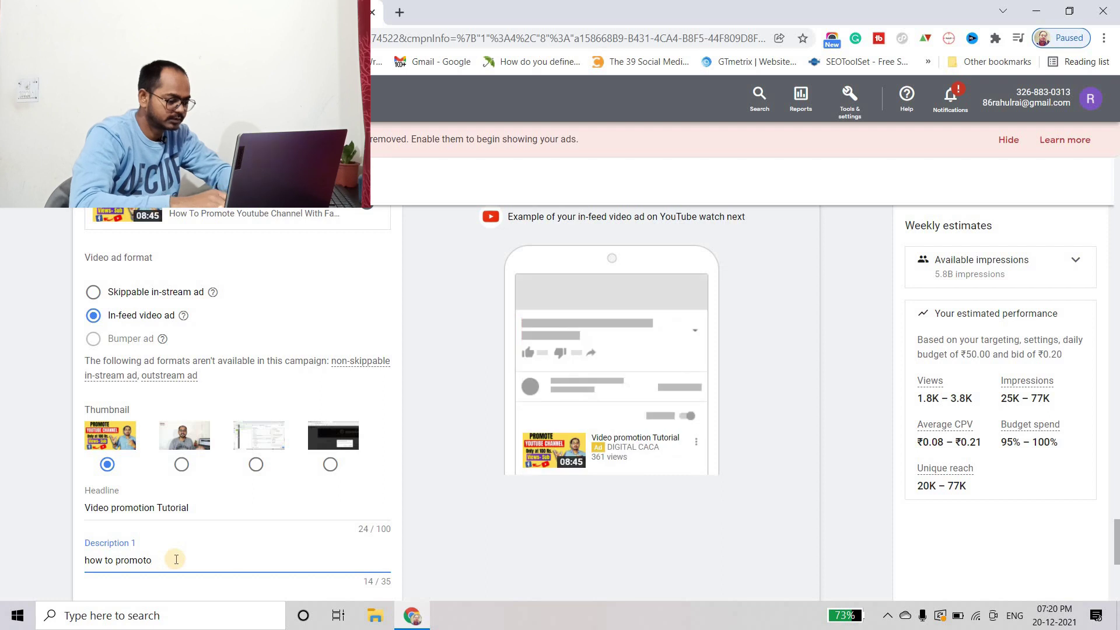
pyautogui.press('BackSpace')
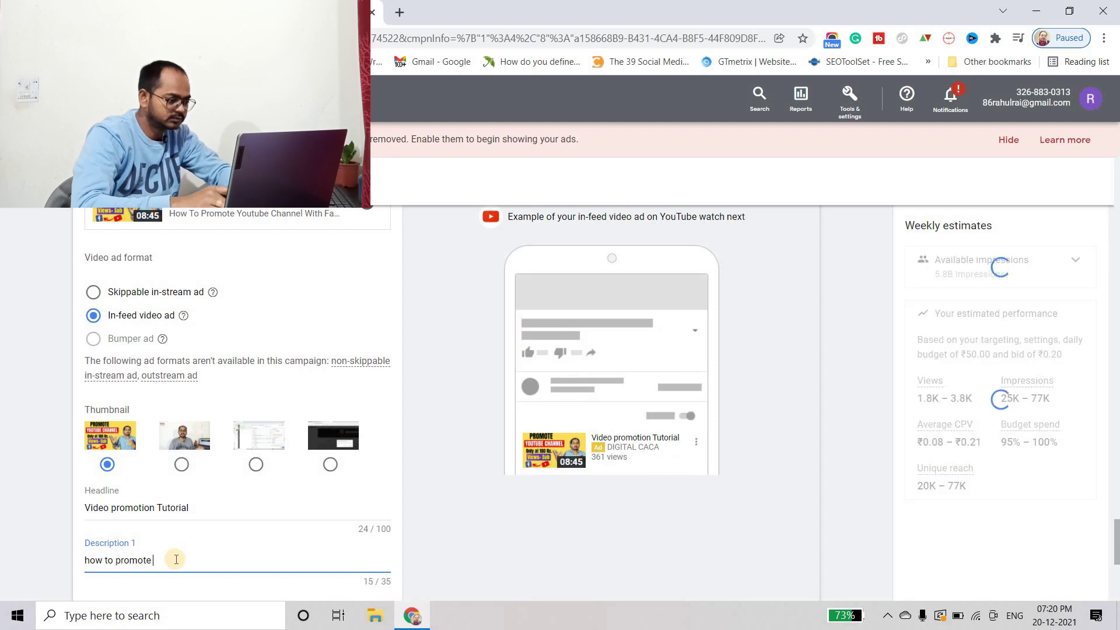
pyautogui.write('e video')
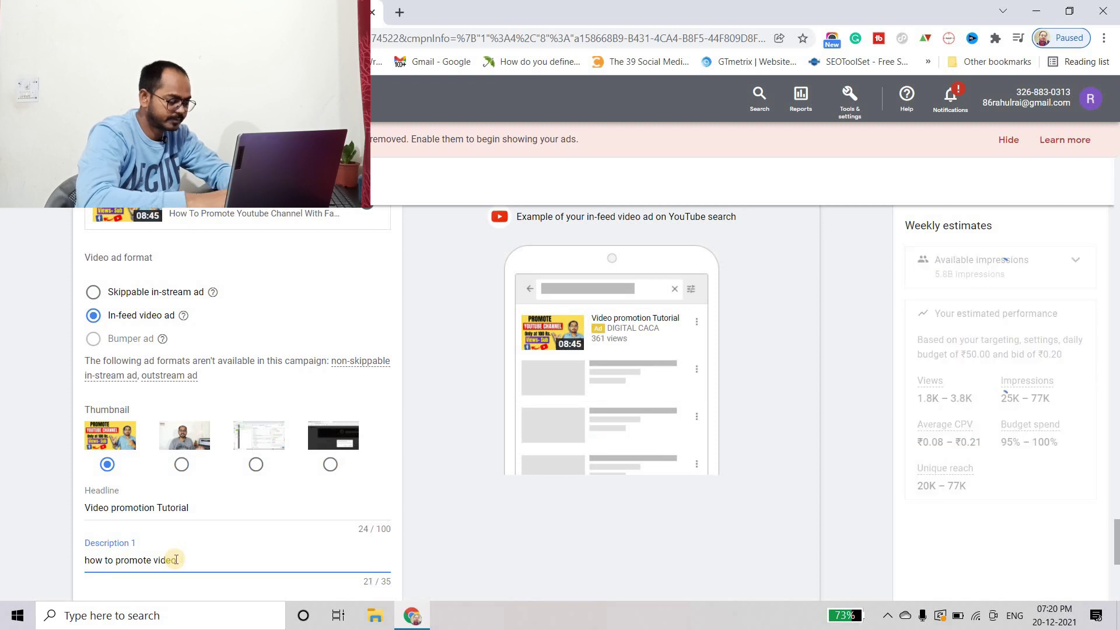
pyautogui.write(' with ')
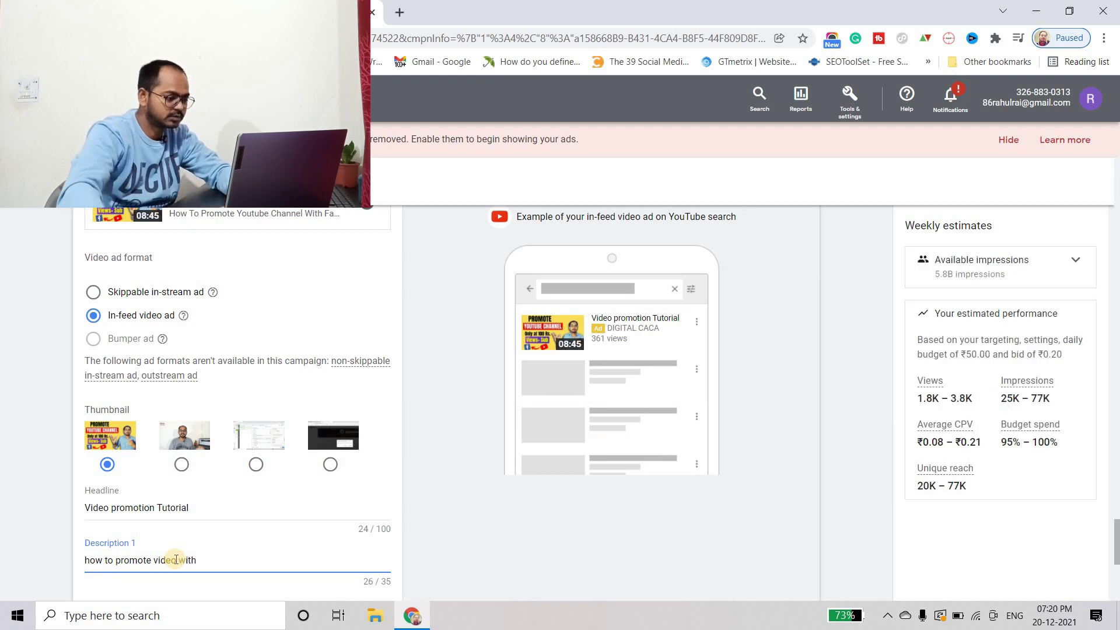
pyautogui.write('facebook')
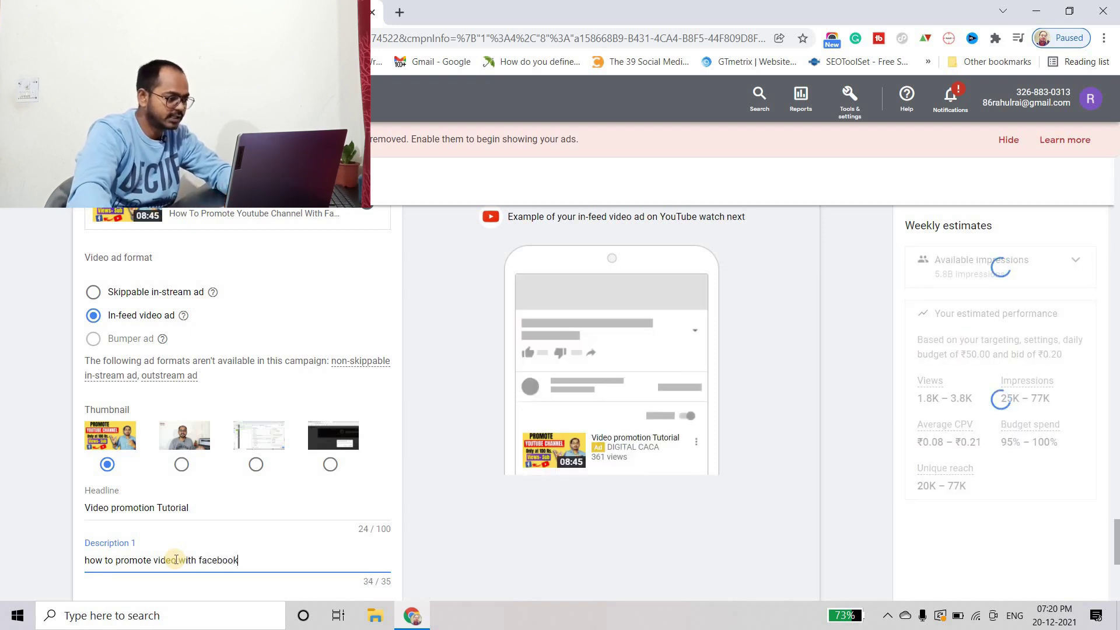
# Enter "promote youtube video with facebook" as the ad's Description 2.
pyautogui.scroll(-2, 175, 525)
pyautogui.click(164, 517)
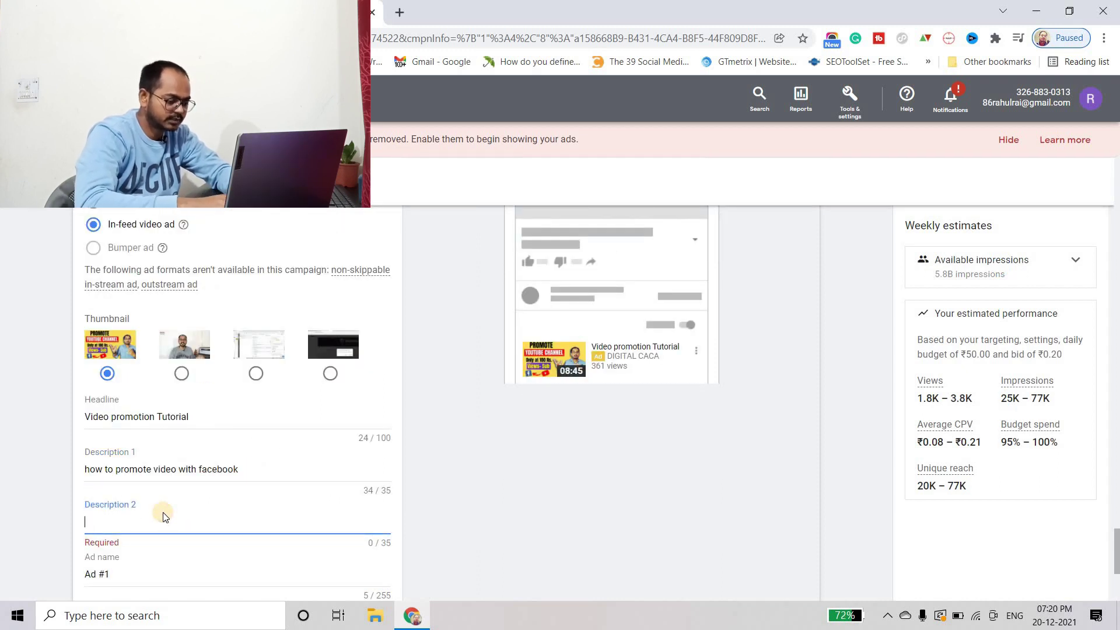
pyautogui.write('promote y')
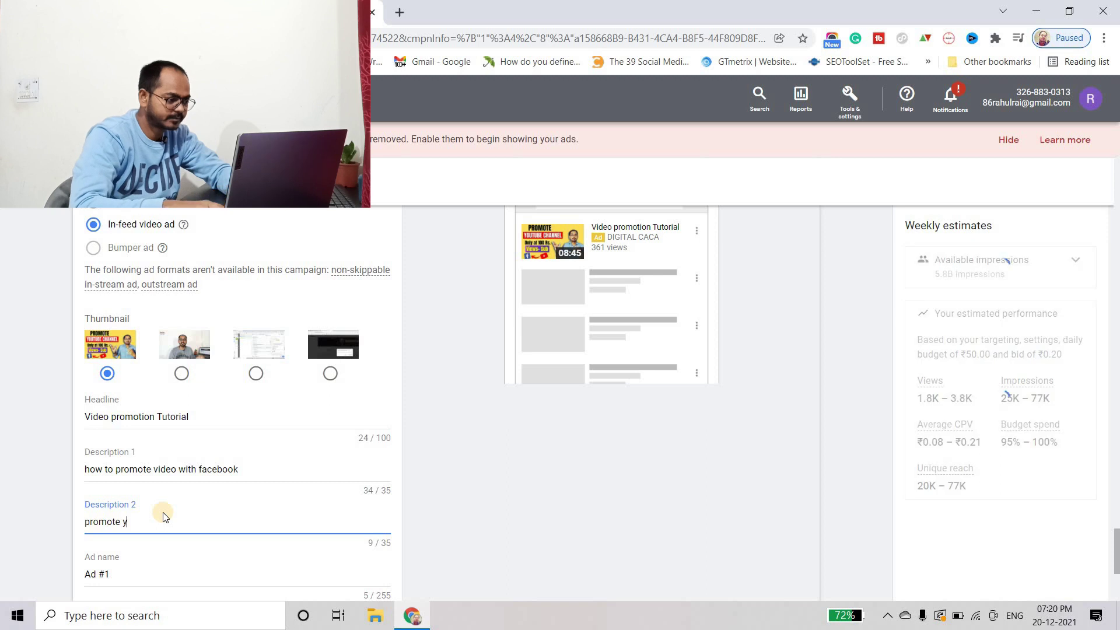
pyautogui.write('outube v')
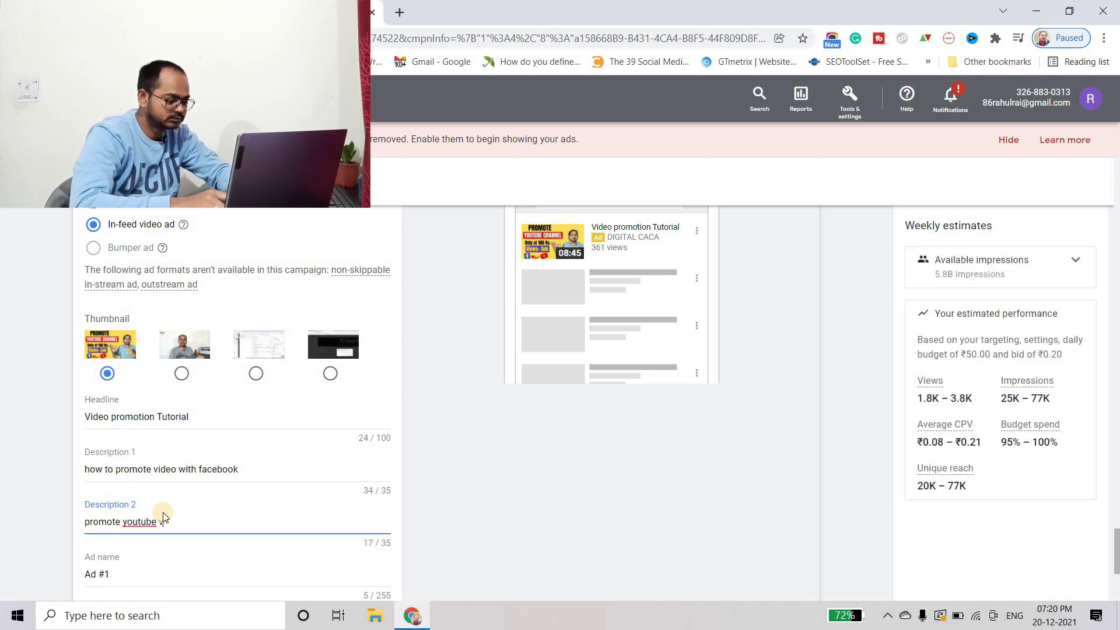
pyautogui.write('ideo ')
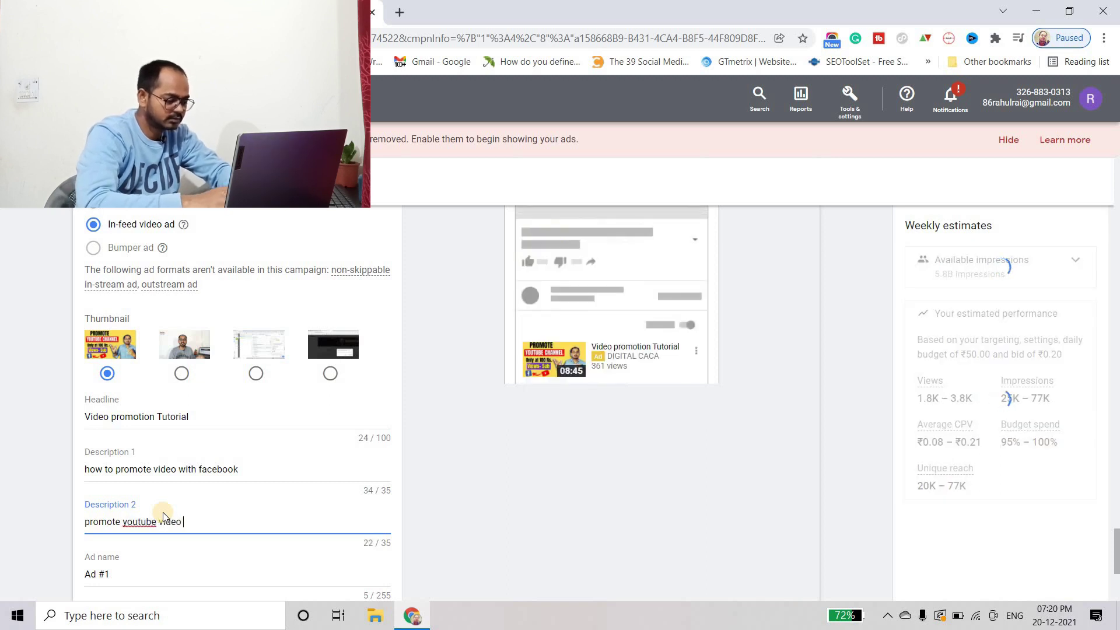
pyautogui.write('with f')
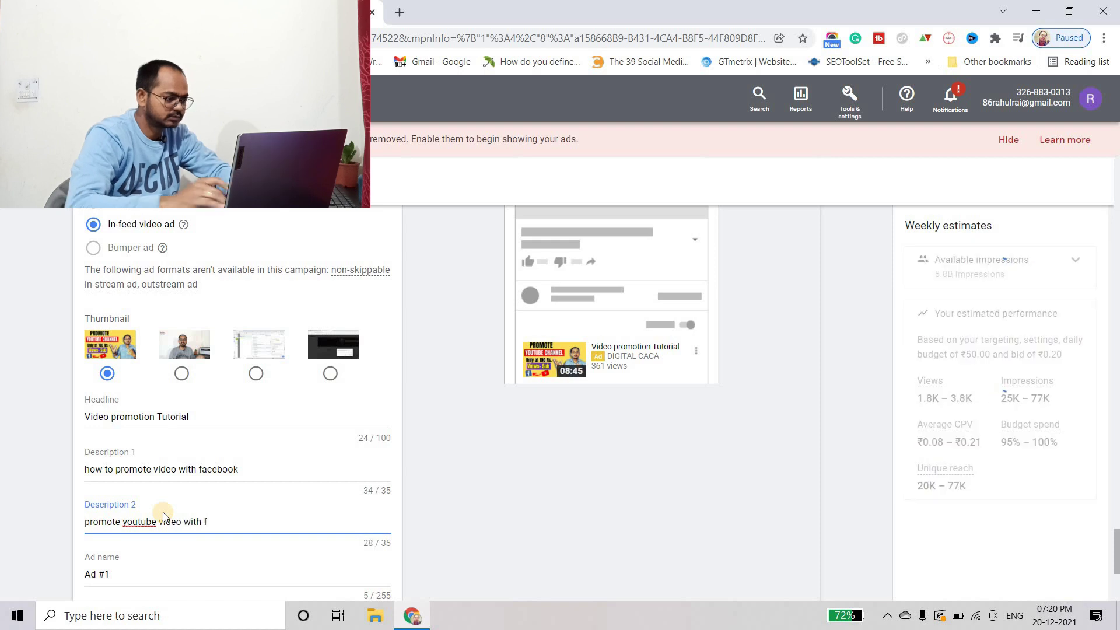
pyautogui.write('acebook')
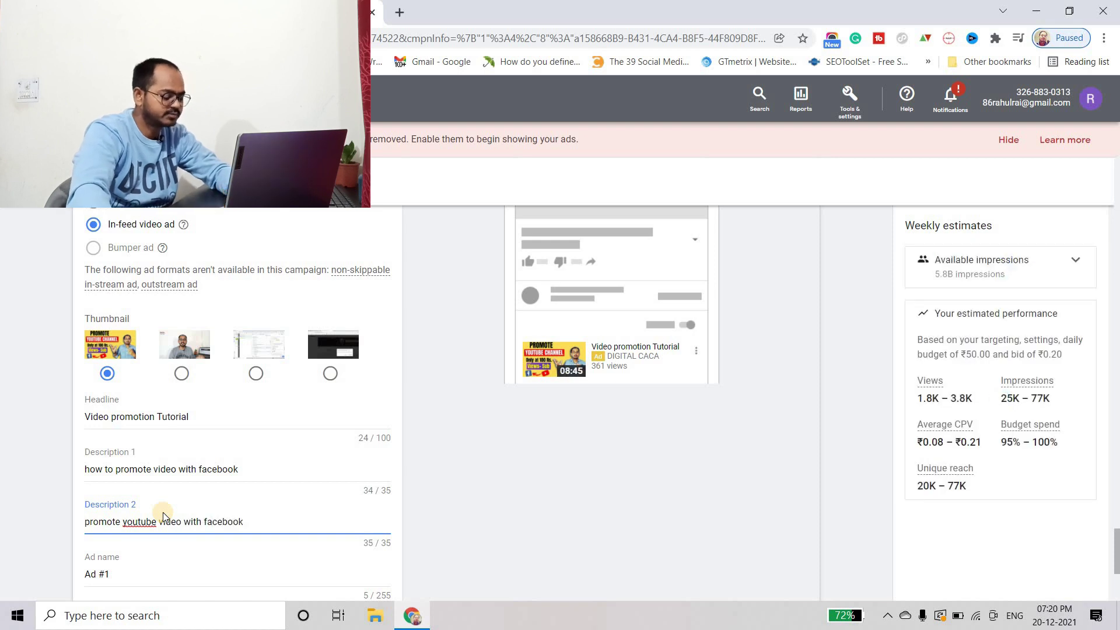
# Rename the ad as "Test 1".
pyautogui.scroll(-2, 124, 482)
pyautogui.moveTo(124, 482); pyautogui.dragTo(85, 484)
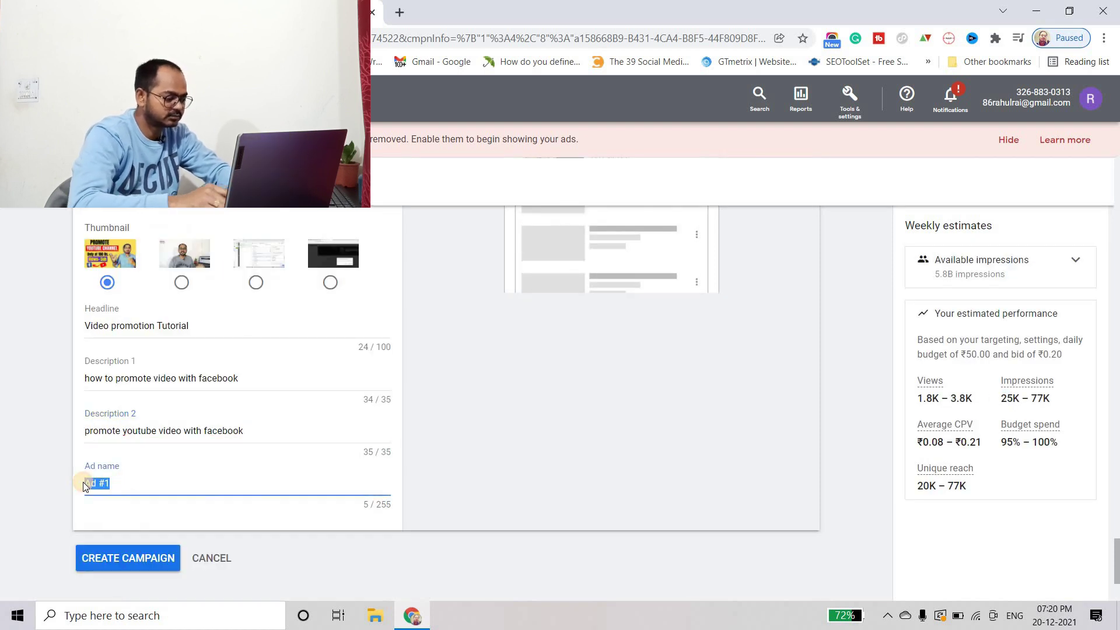
pyautogui.write('Test 1')
# Review the completed ad's headline in the mobile preview and check the estimated performance figures.
pyautogui.scroll(5, 343, 408)
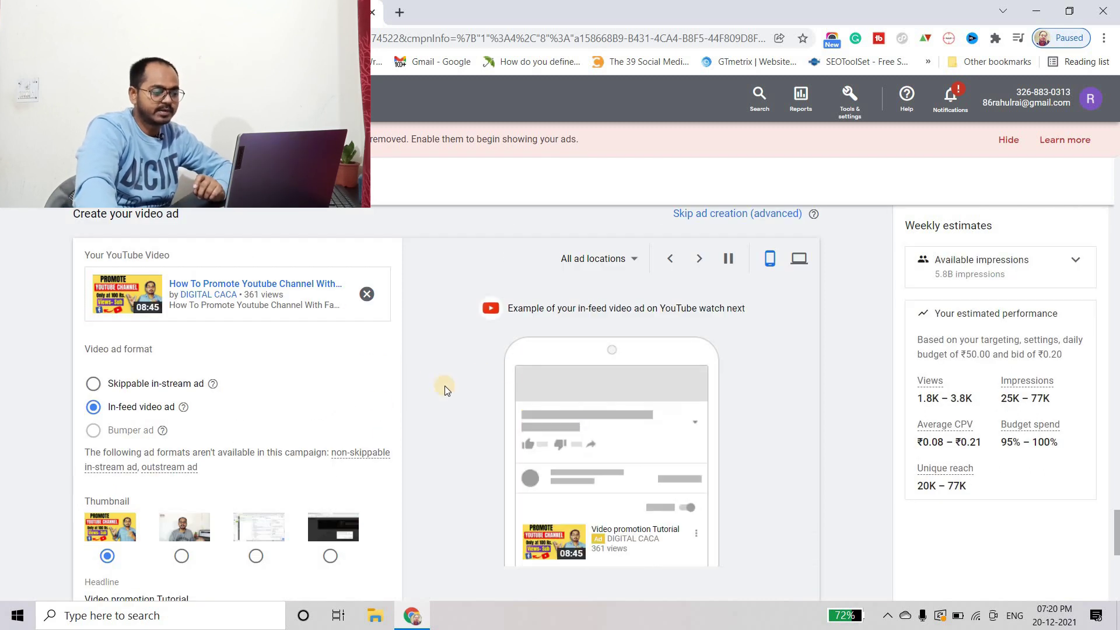
pyautogui.scroll(-2, 542, 414)
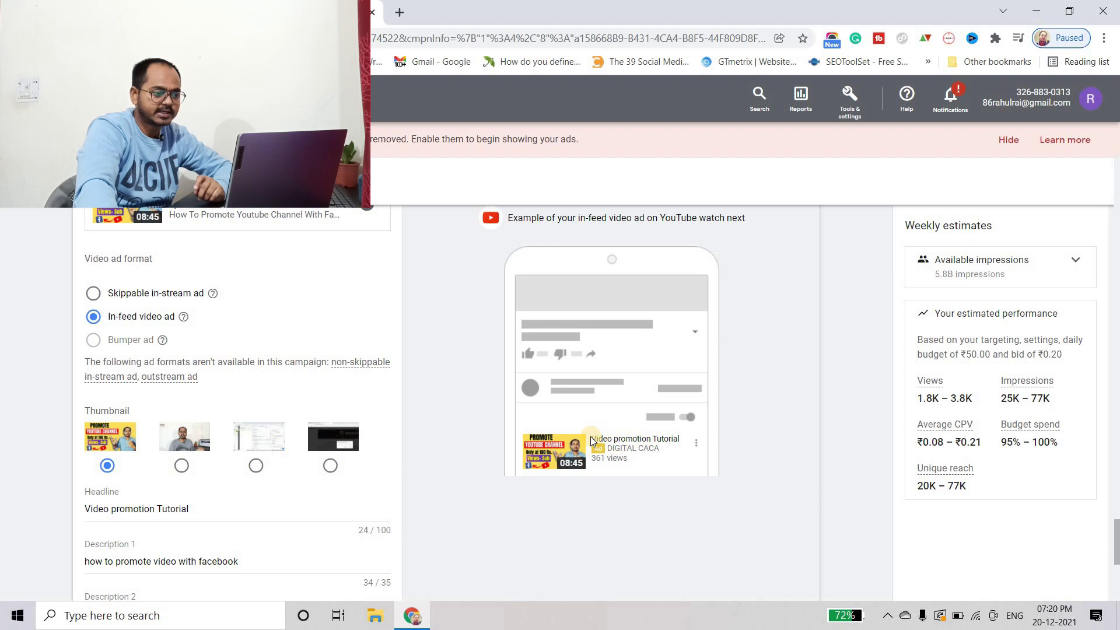
pyautogui.moveTo(635, 435); pyautogui.dragTo(675, 435)
pyautogui.click(761, 382)
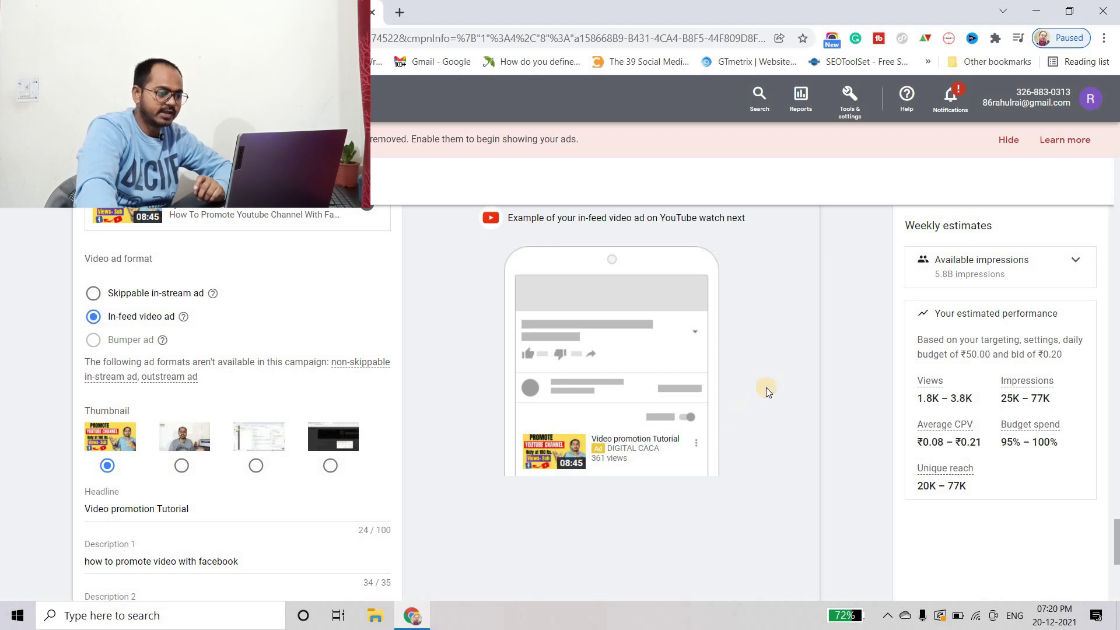
pyautogui.scroll(5, 760, 379)
pyautogui.scroll(-5, 632, 360)
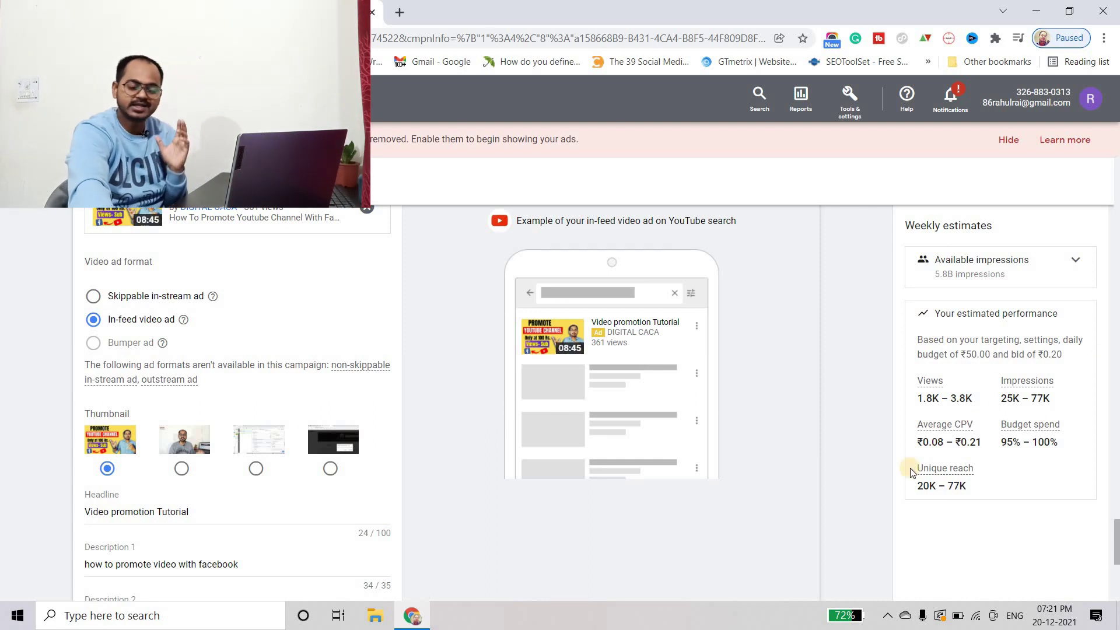
pyautogui.moveTo(934, 434)
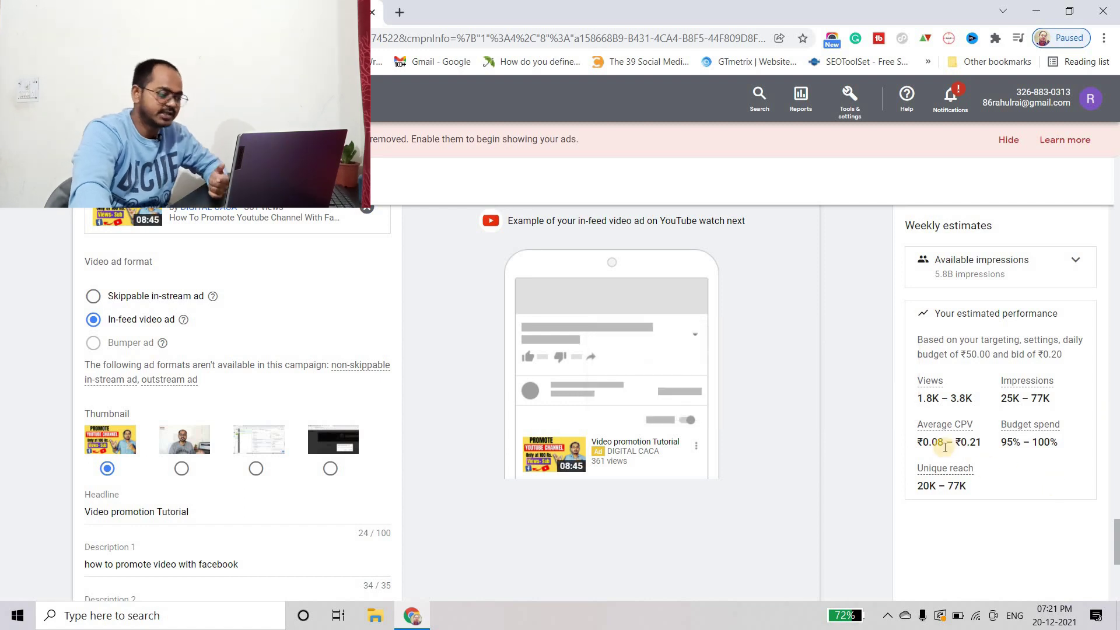
# Create the campaign, continue to it and open its "Video Custom - 2021-12-20" ad group to view the ad.
pyautogui.scroll(-5, 743, 413)
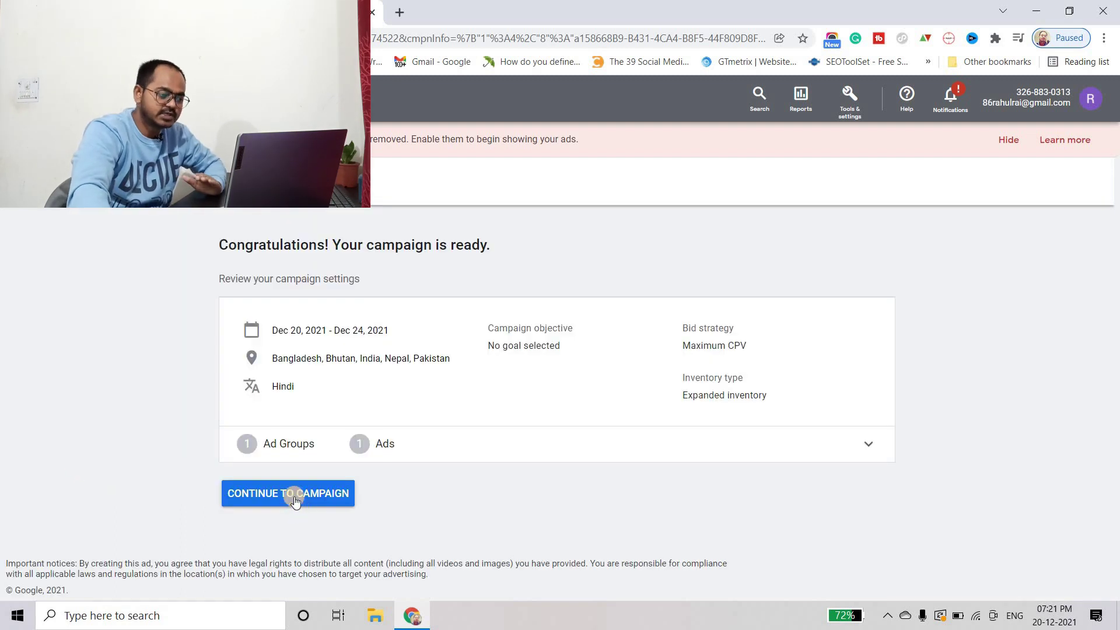
pyautogui.click(296, 500)
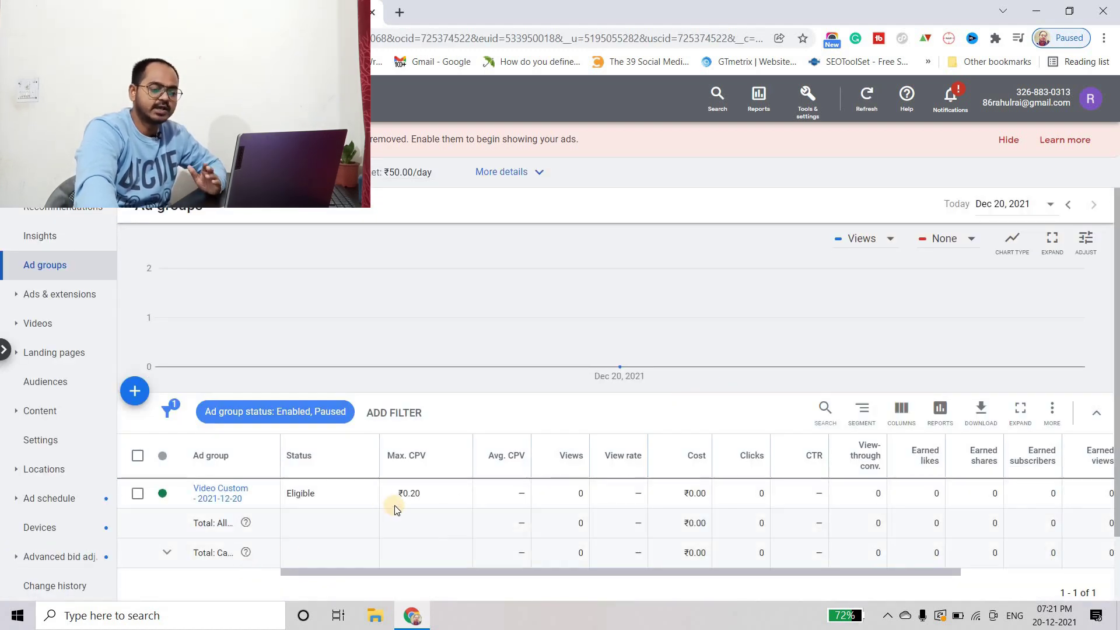
pyautogui.click(217, 462)
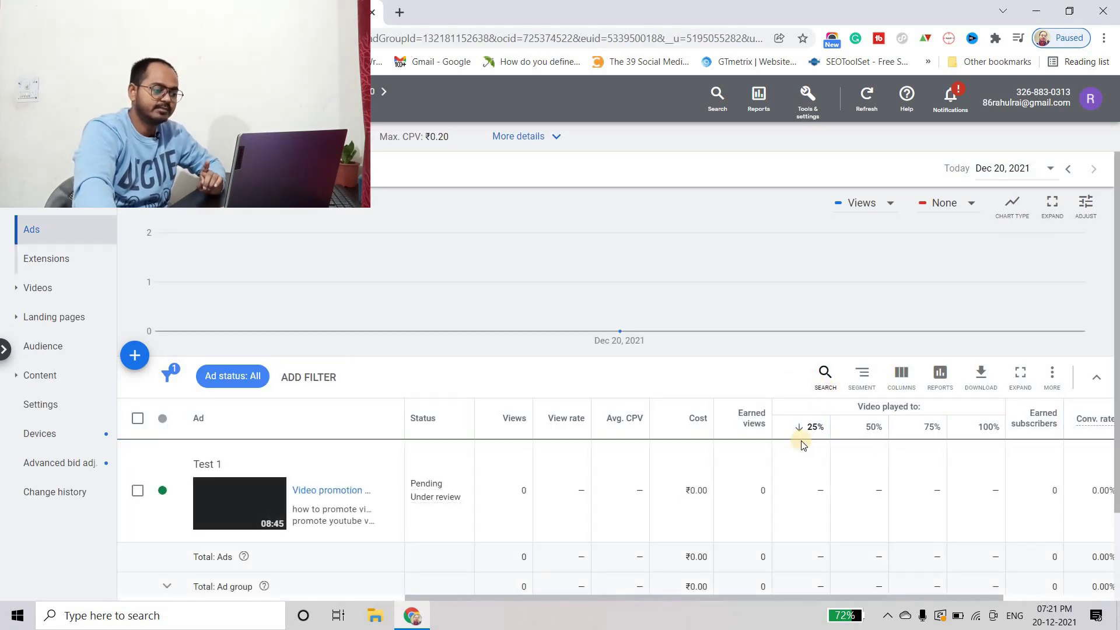
# Check the review status details of the "Test 1" ad and pause the ad.
pyautogui.scroll(-2, 414, 443)
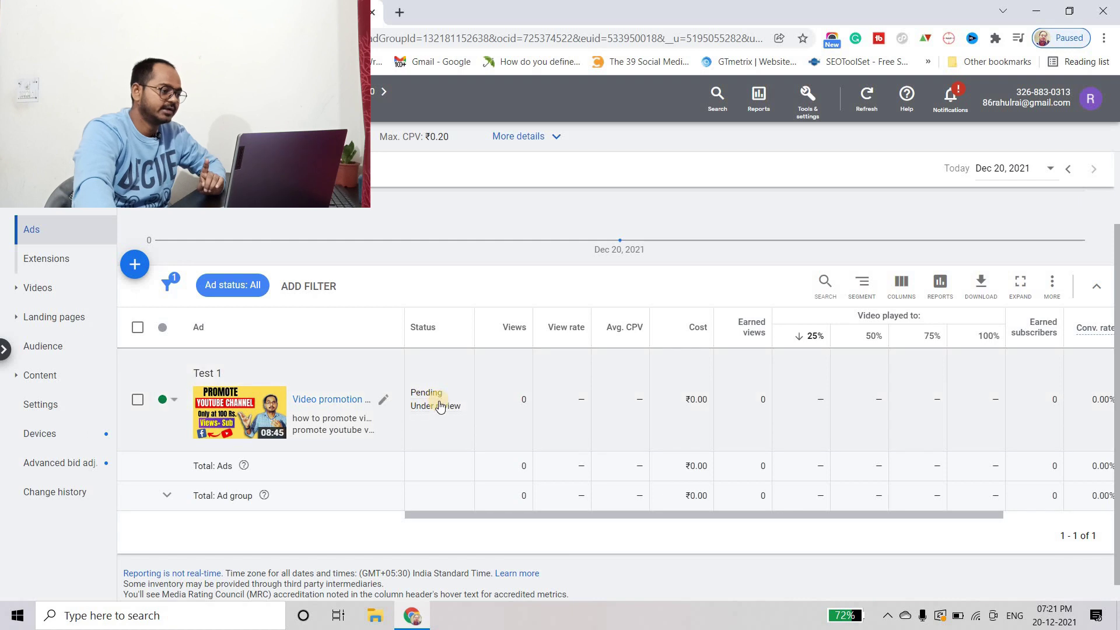
pyautogui.moveTo(443, 403)
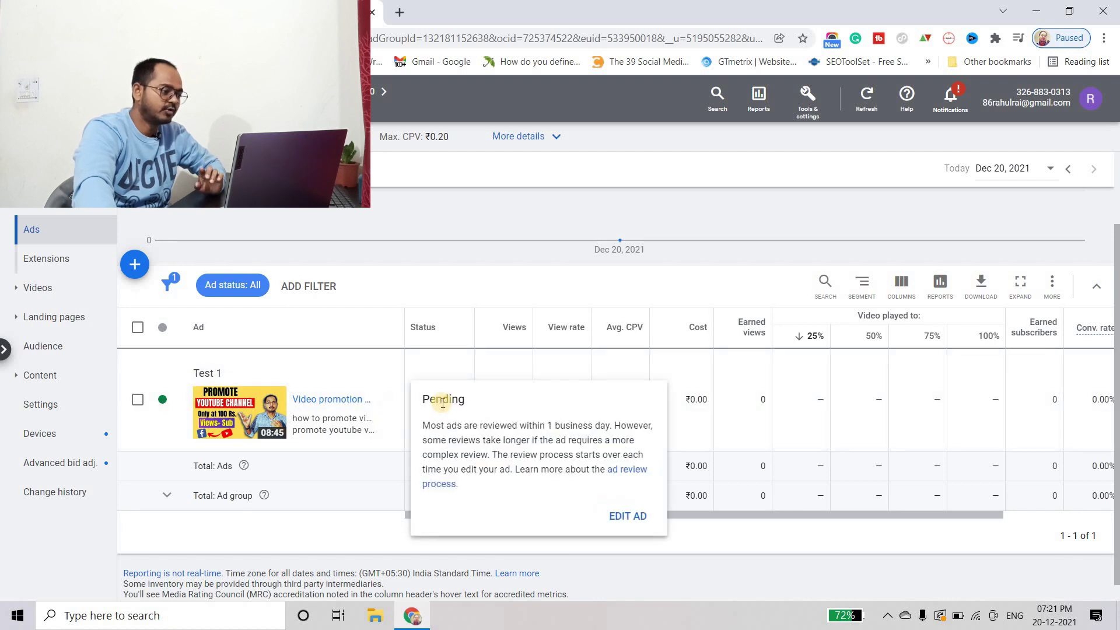
pyautogui.click(180, 403)
pyautogui.click(192, 395)
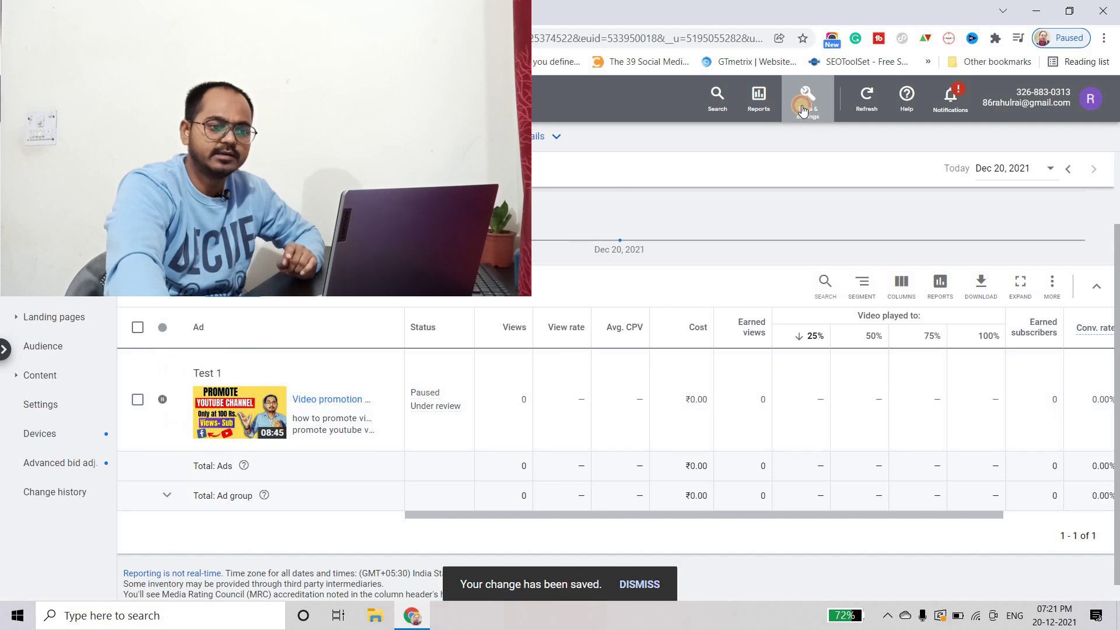
# View the payment methods and amount options for making a payment from the billing summary, and return to the ad group's ads.
pyautogui.click(803, 111)
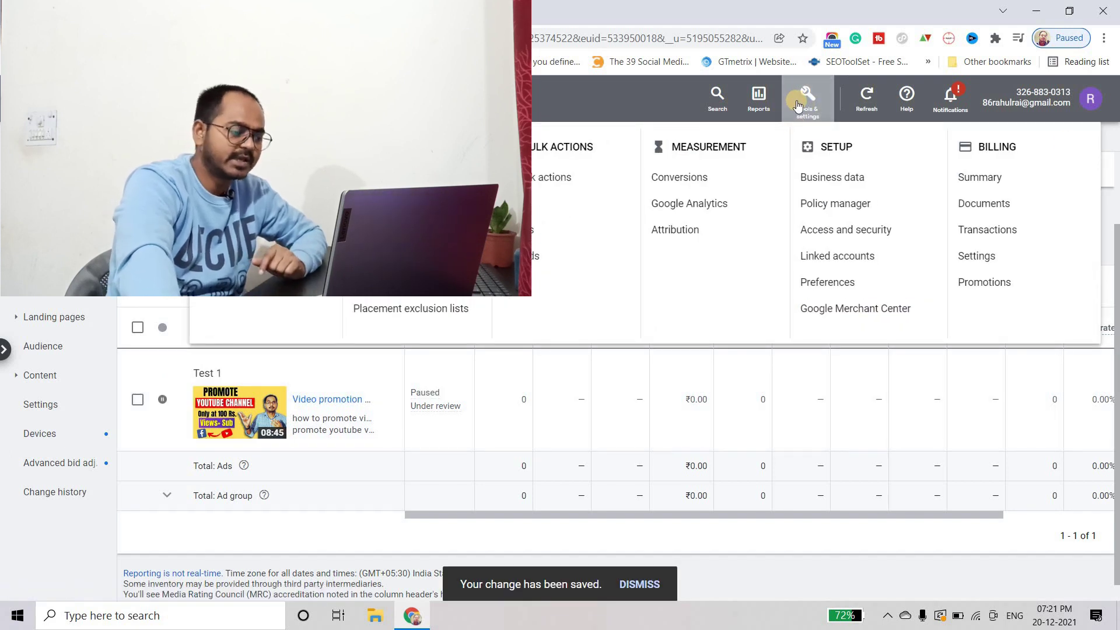
pyautogui.click(1003, 180)
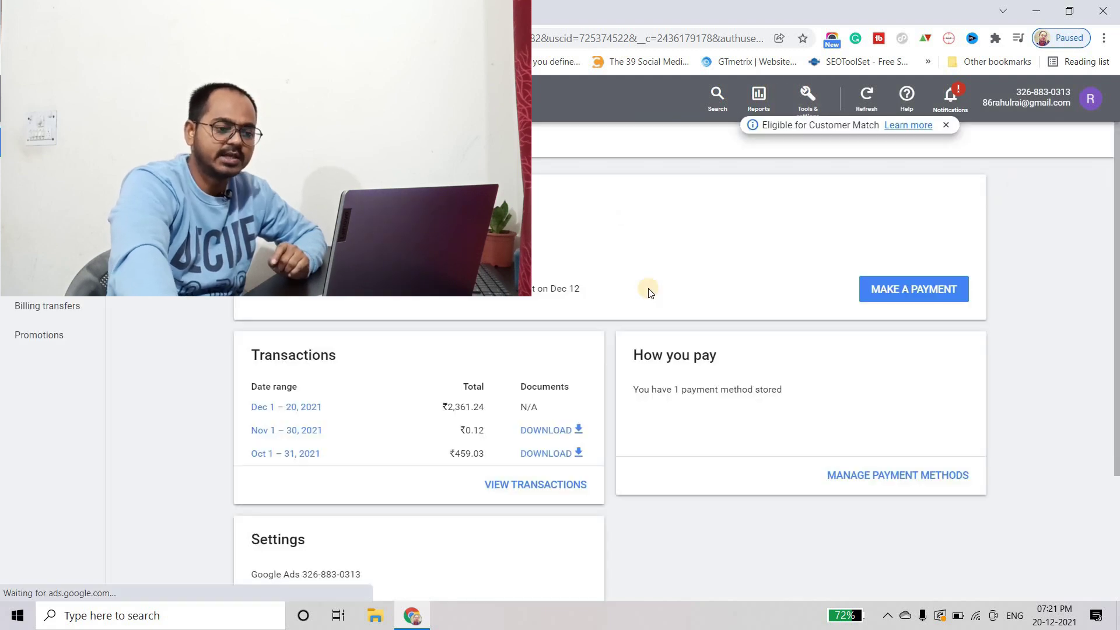
pyautogui.click(908, 292)
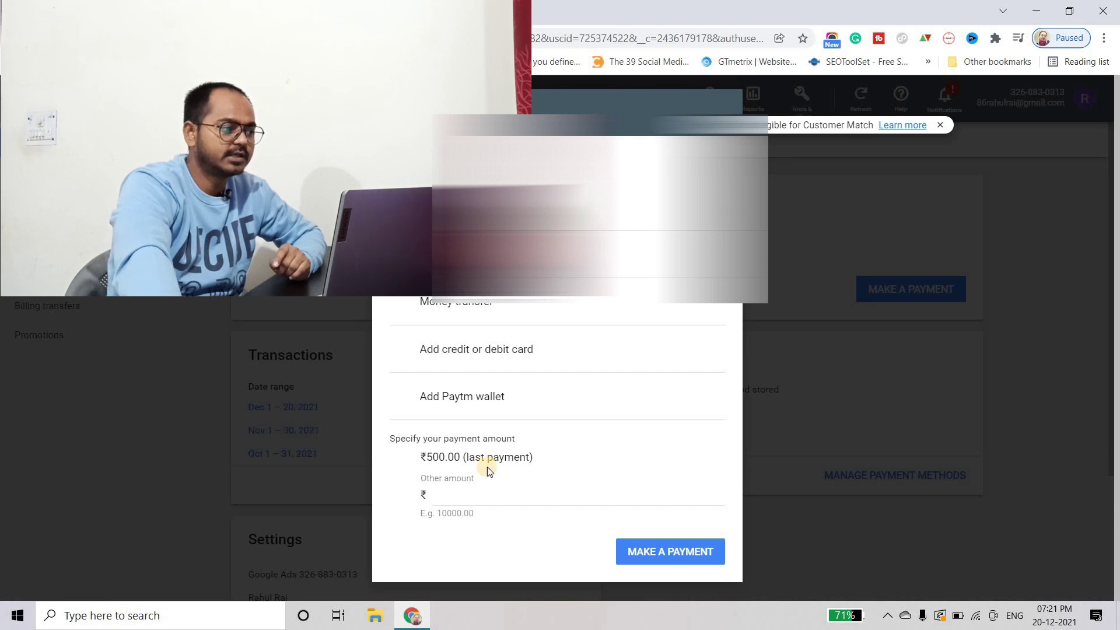
pyautogui.click(801, 212)
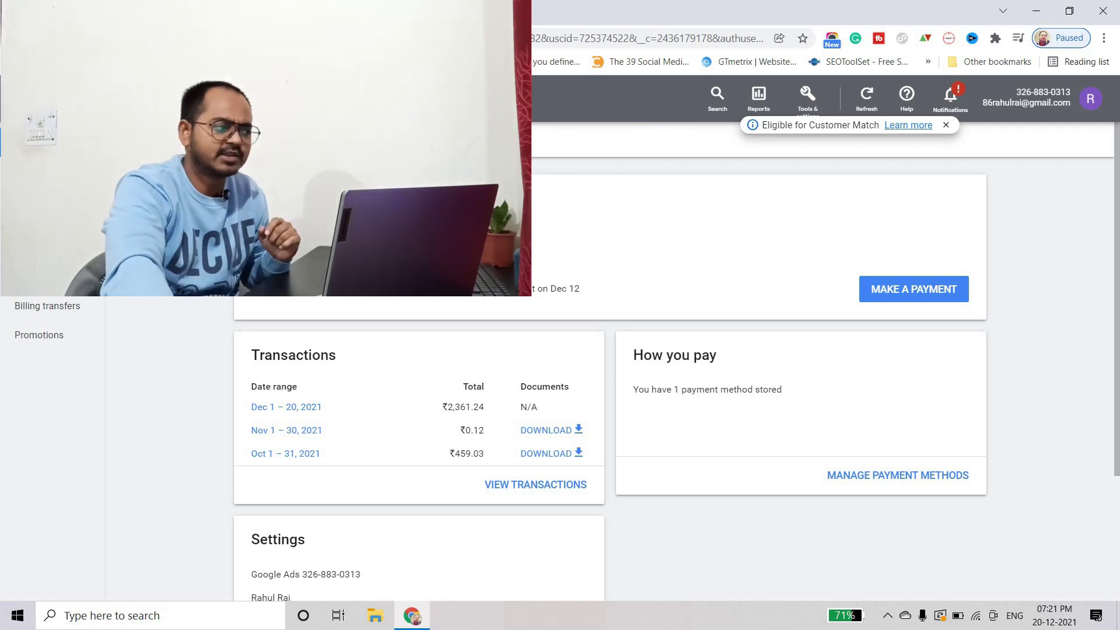
pyautogui.hotkey('alt', 'Left')
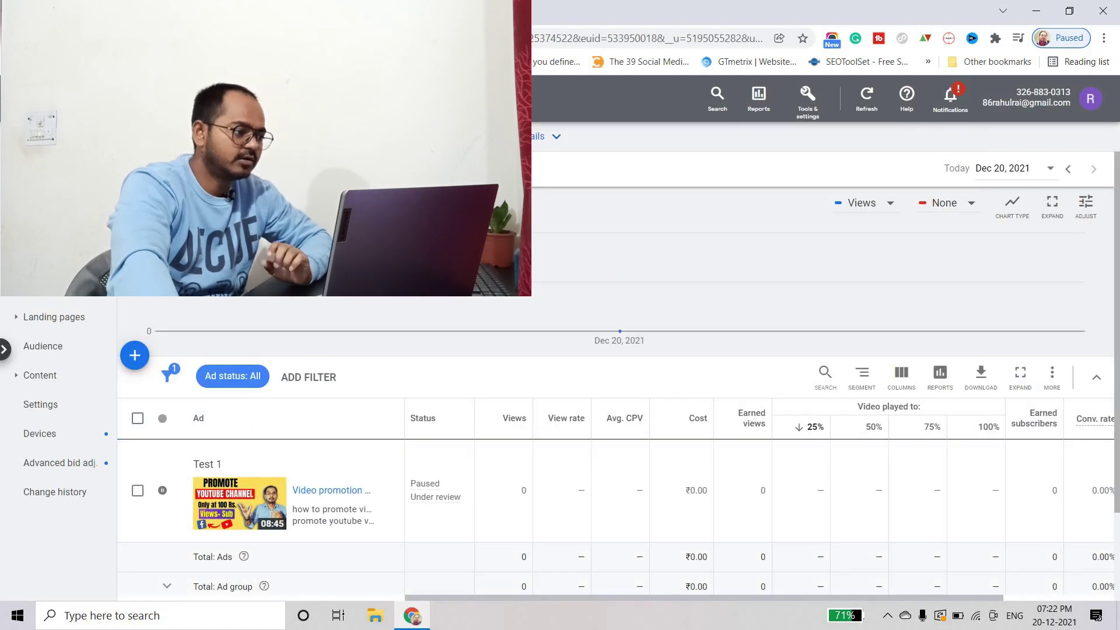
# Switch to the YouTube video, open its DIGITAL CACA channel, follow the banner's Subscribe Now link and show the channel's notification bell.
pyautogui.hotkey('ctrl', 'Tab')
pyautogui.hotkey('ctrl', 'Tab')
pyautogui.scroll(-5, 162, 308)
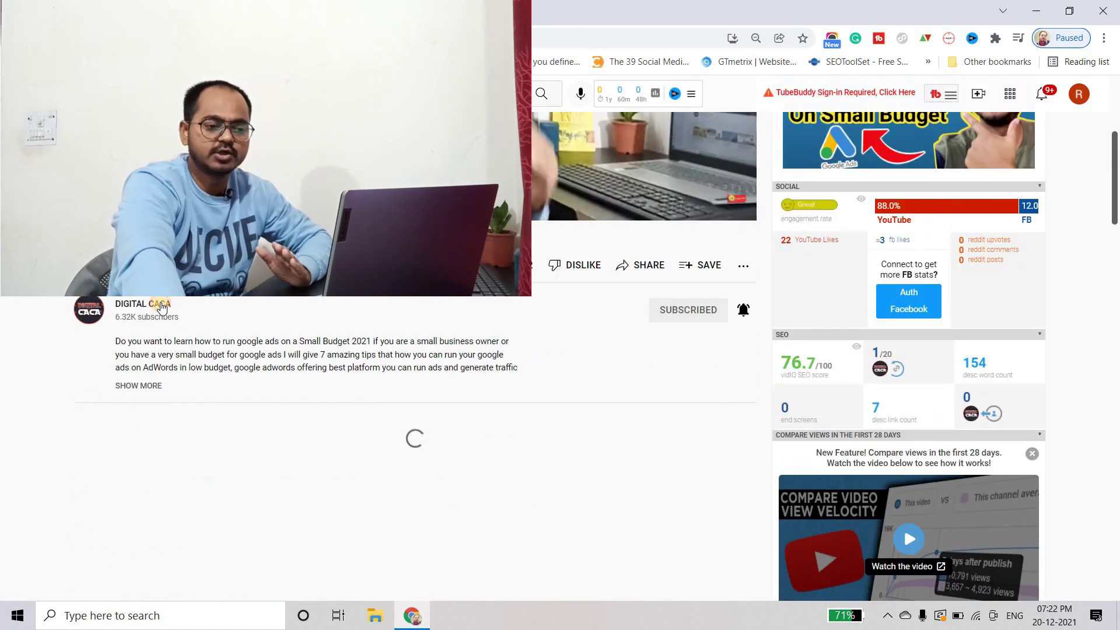
pyautogui.click(161, 307)
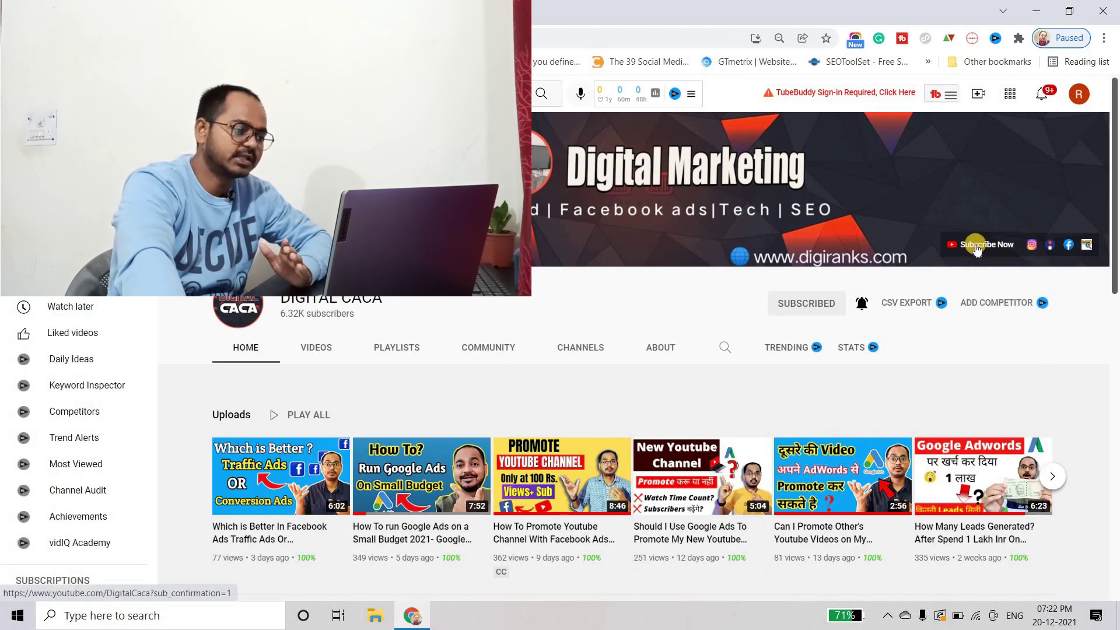
pyautogui.click(977, 250)
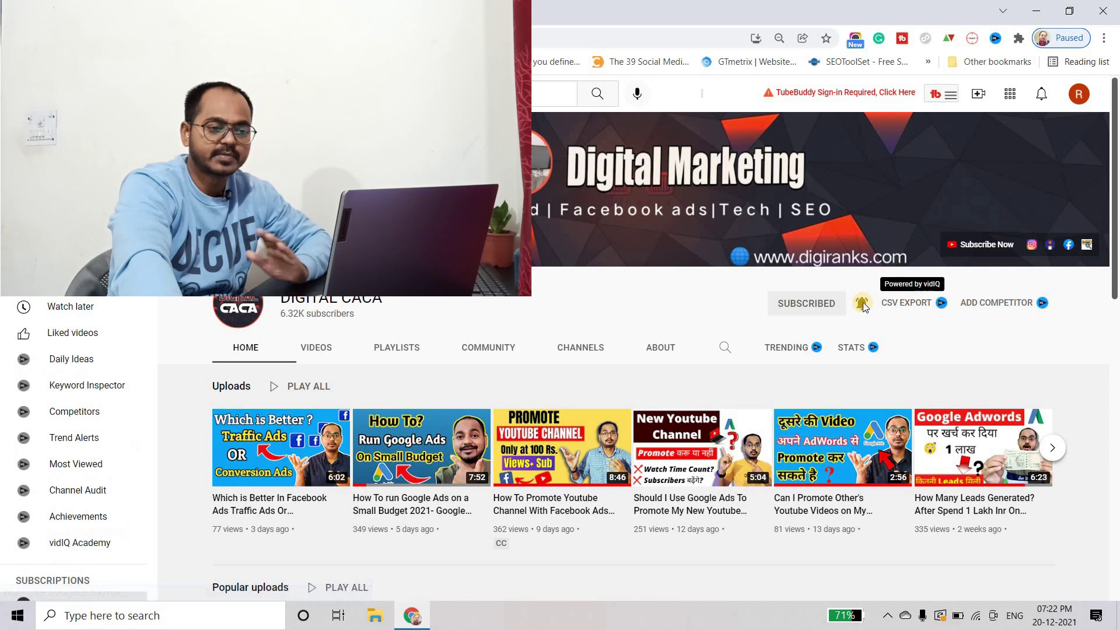
pyautogui.click(861, 302)
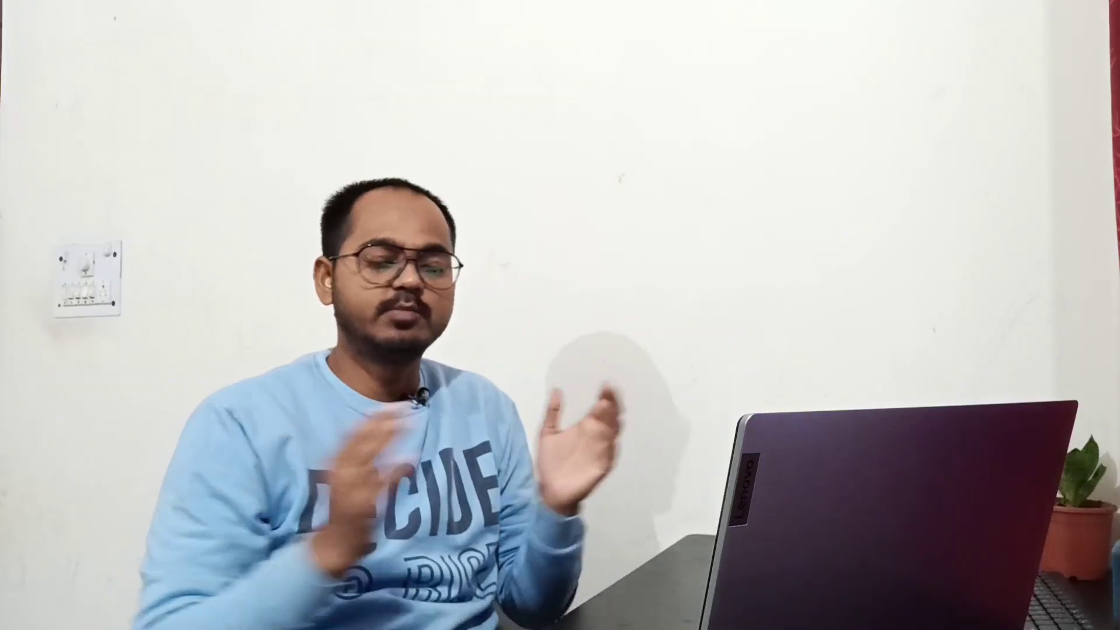